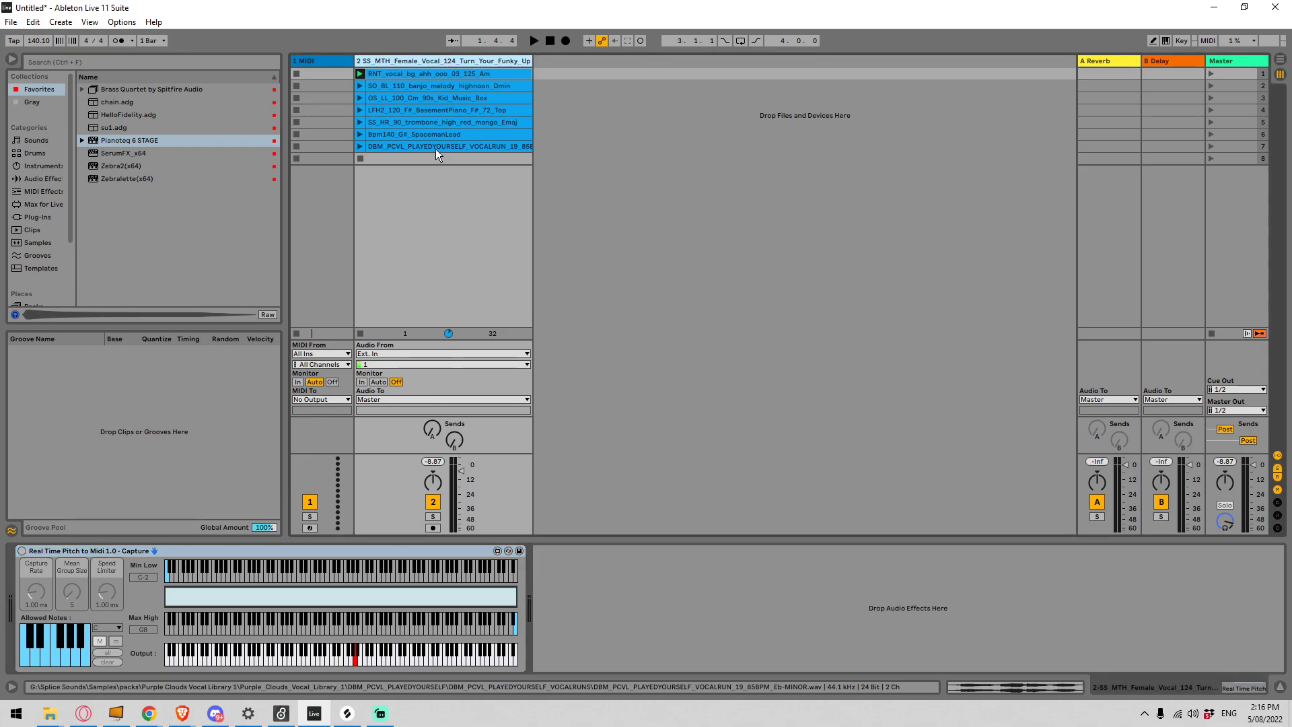
Step: Check the 2 SS_MTH vocal track's Capture device, then show the 1 MIDI track's Real Time Pitch to Midi receiver
{"action": "left_click", "coordinate": [333, 58]}
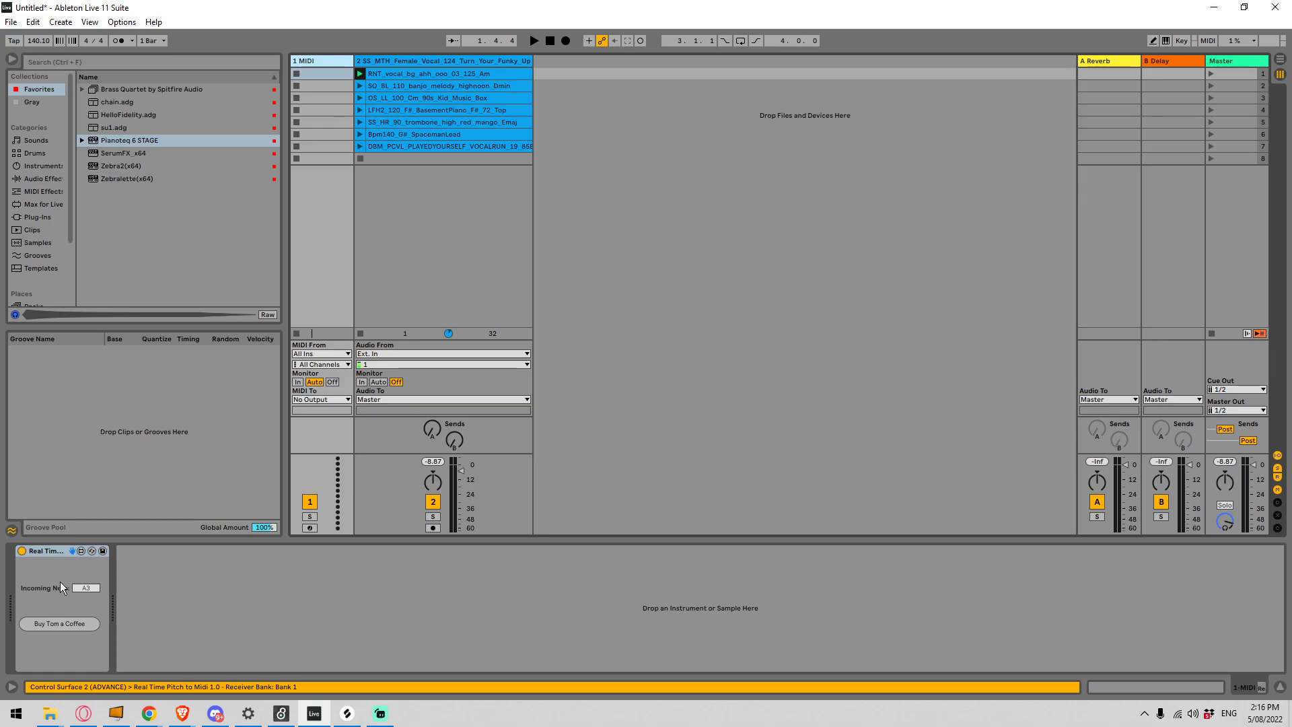
{"action": "left_click", "coordinate": [416, 59]}
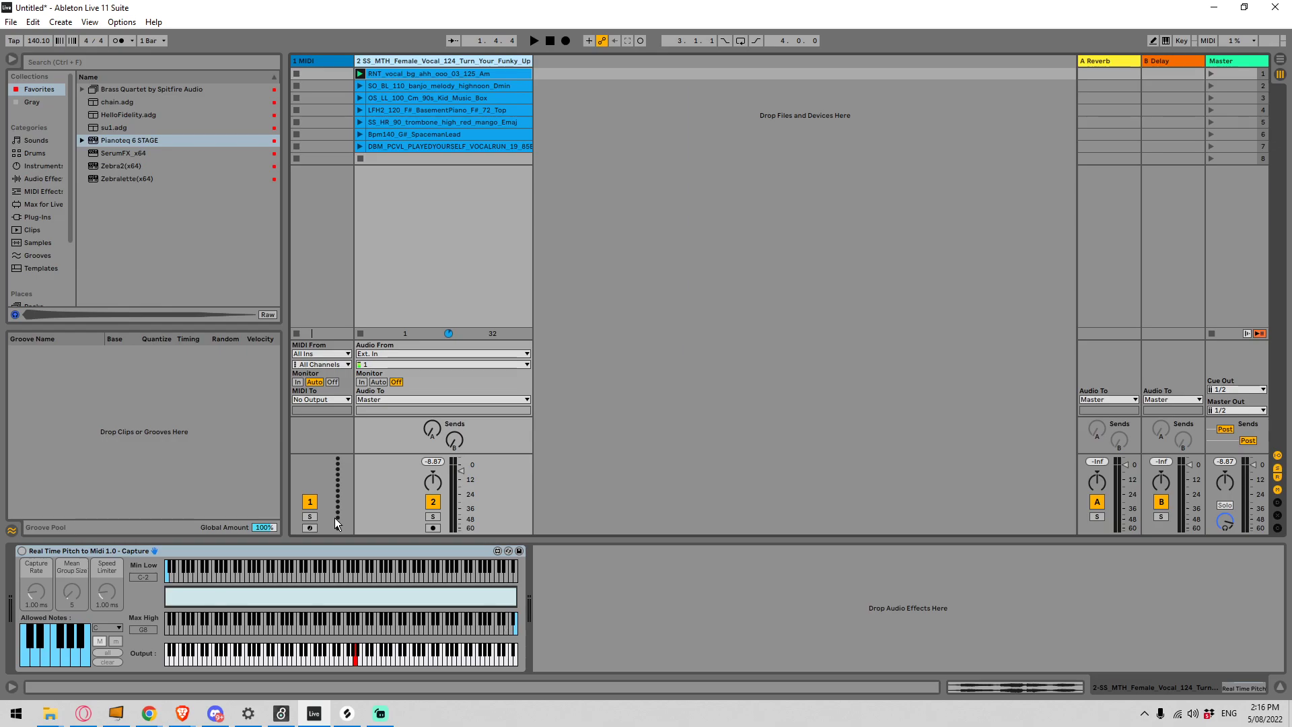
{"action": "left_click", "coordinate": [314, 68]}
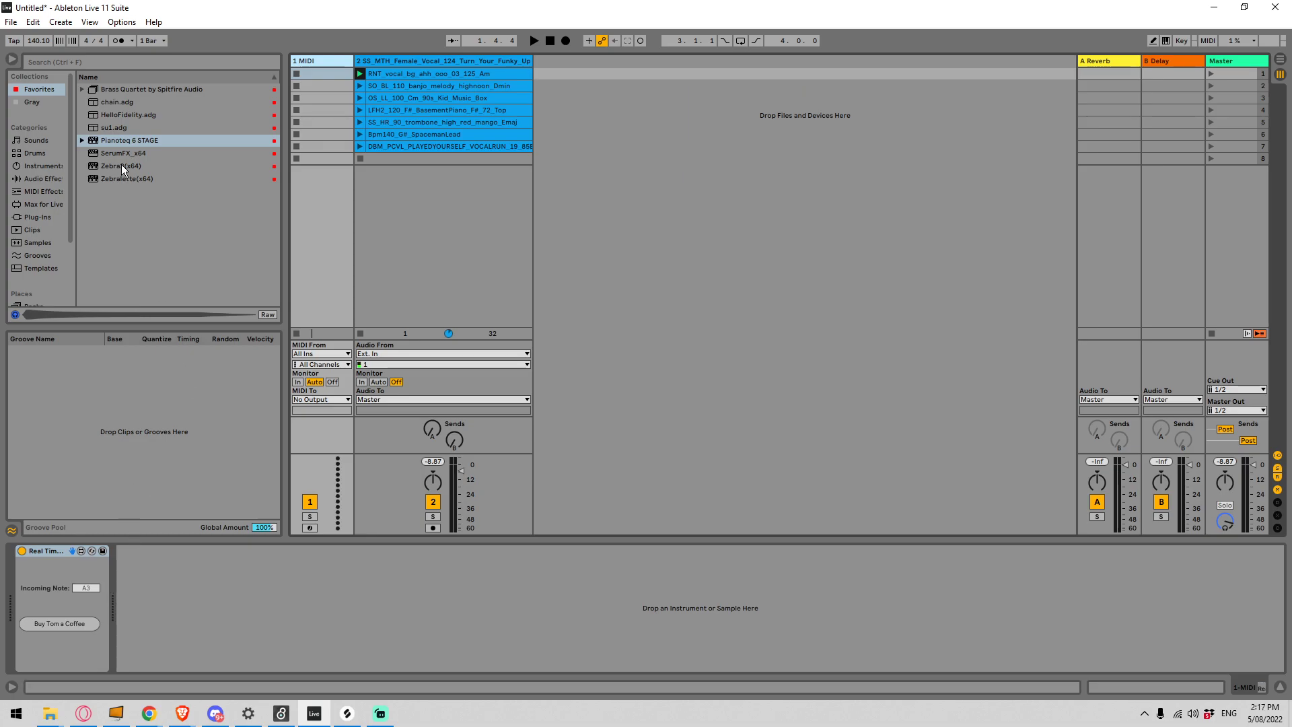
Step: Add Pianoteq 6 STAGE to the MIDI track and start the RNT_vocal_bg_ahh_ooo_03_125_Am clip playing
{"action": "left_click_drag", "start_coordinate": [119, 139], "coordinate": [197, 608]}
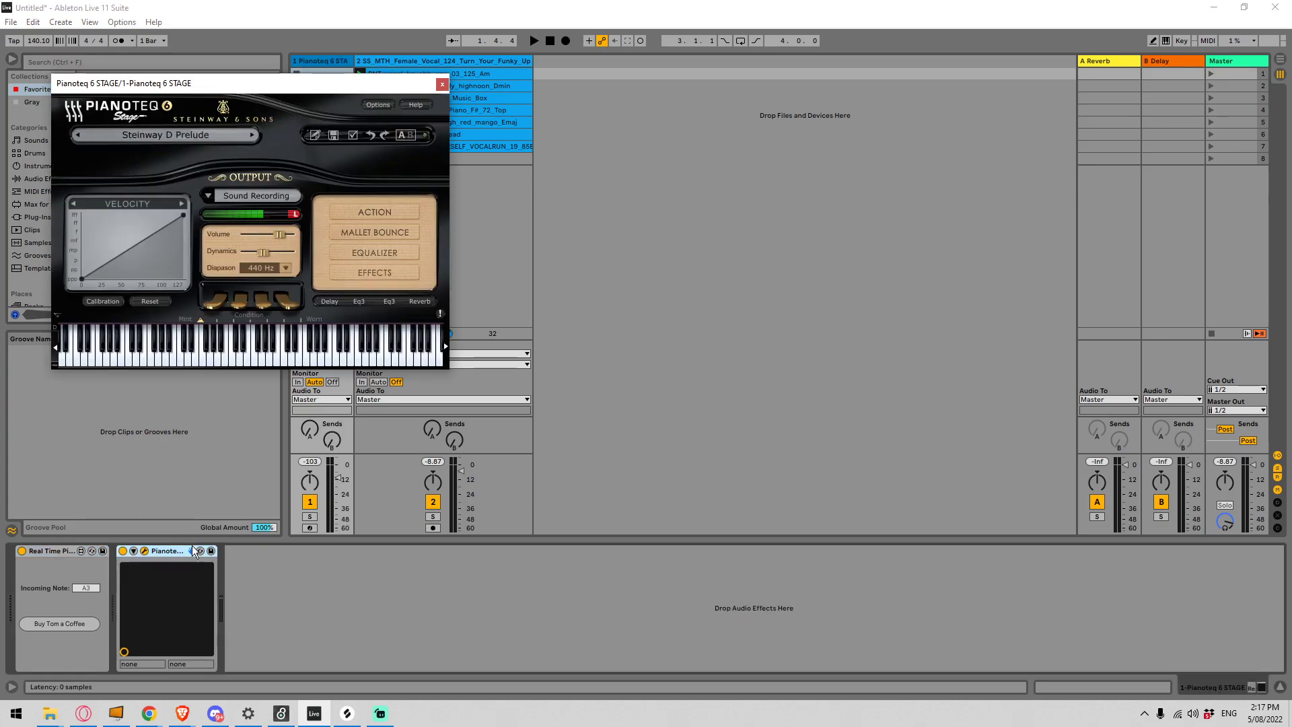
{"action": "left_click", "coordinate": [444, 83]}
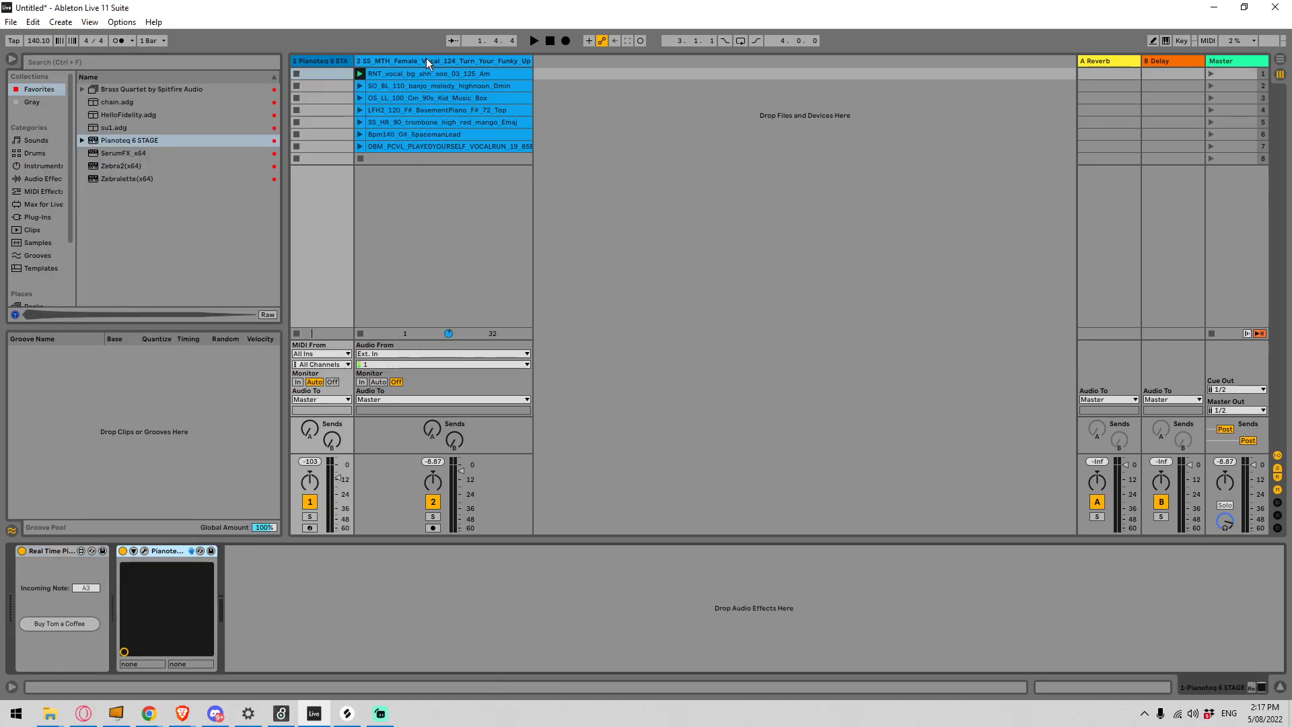
{"action": "left_click", "coordinate": [424, 60]}
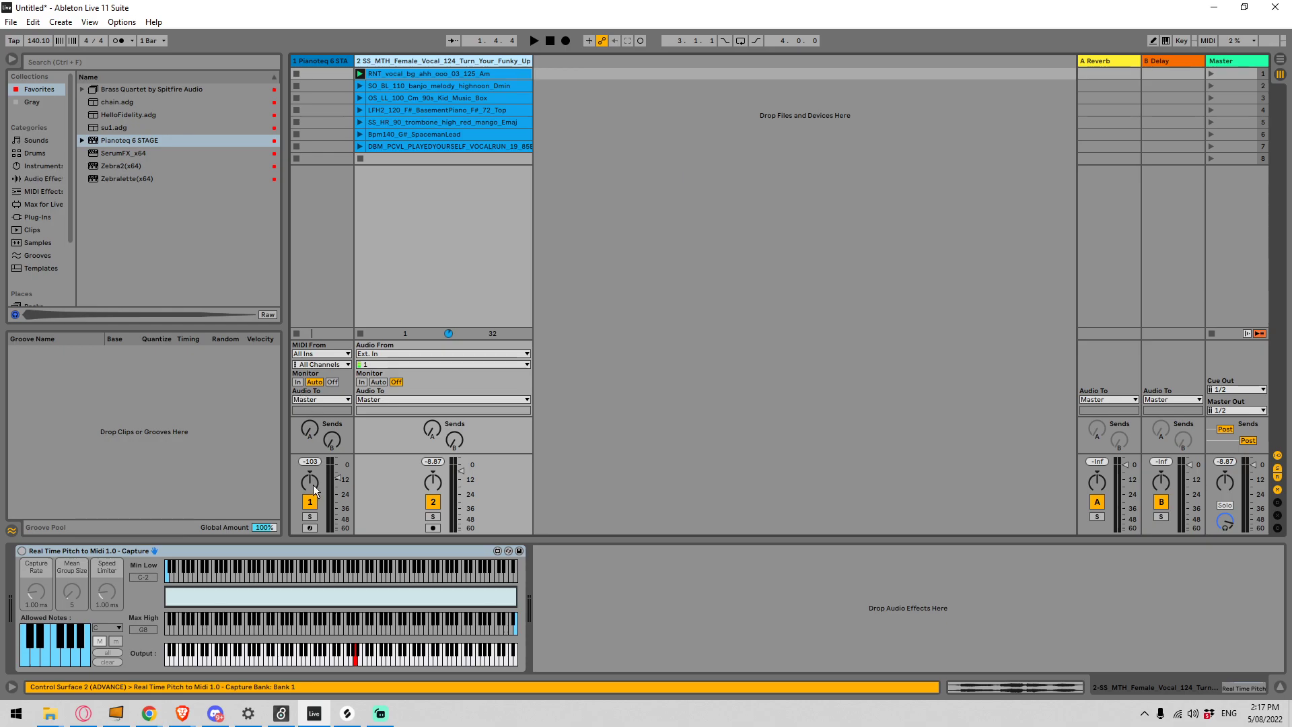
{"action": "left_click", "coordinate": [43, 552]}
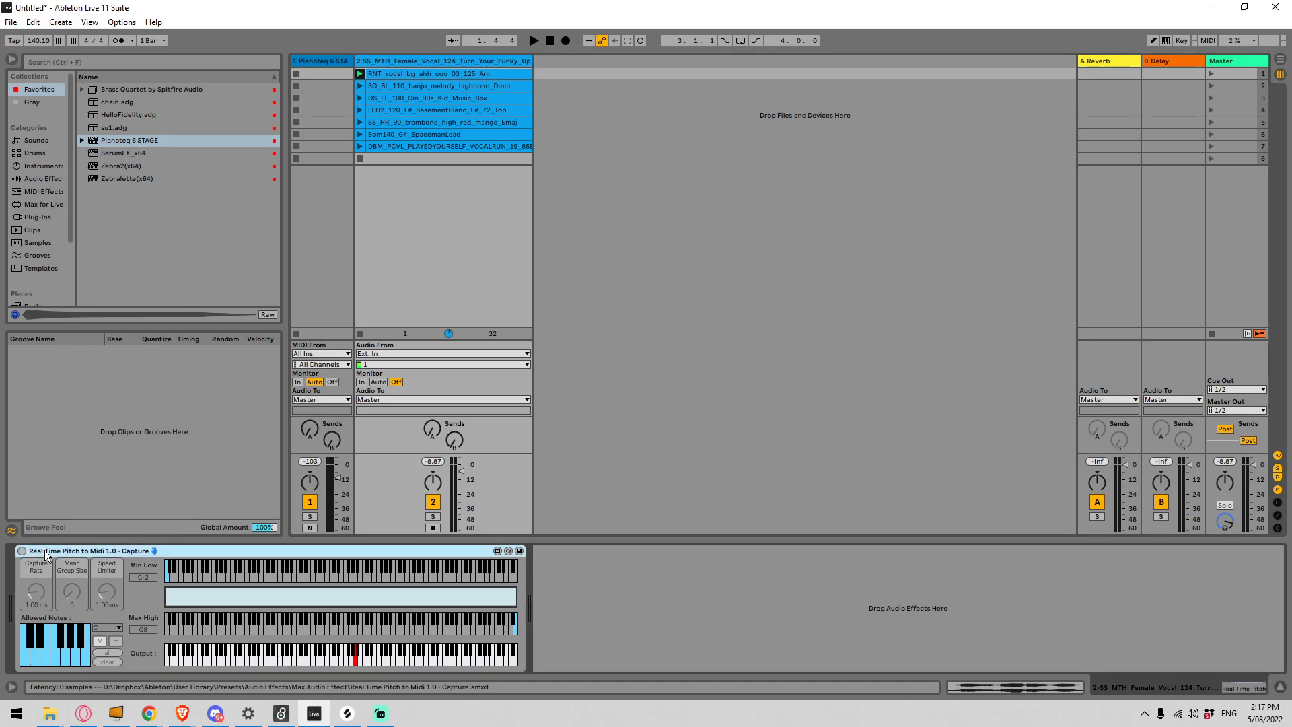
{"action": "left_click", "coordinate": [361, 75]}
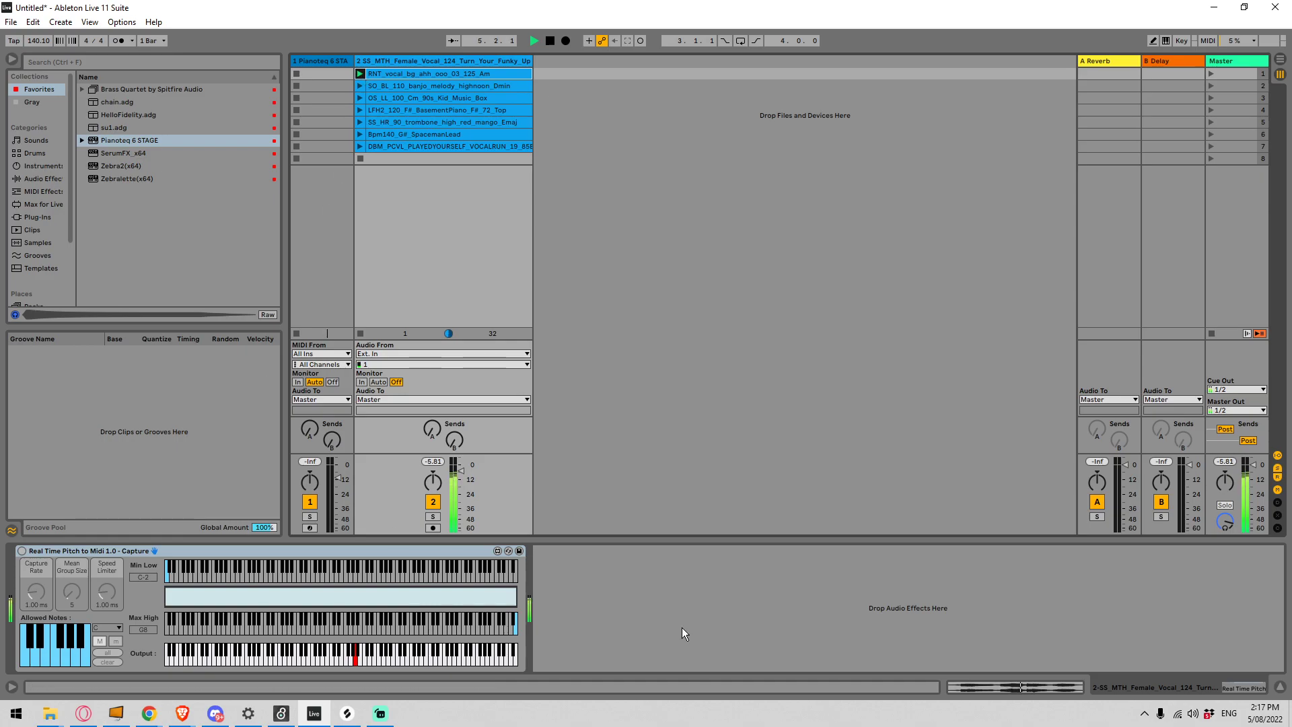
Step: Stop, replay and stop the vocal clip to hear it drive the Pianoteq piano
{"action": "key", "text": "space"}
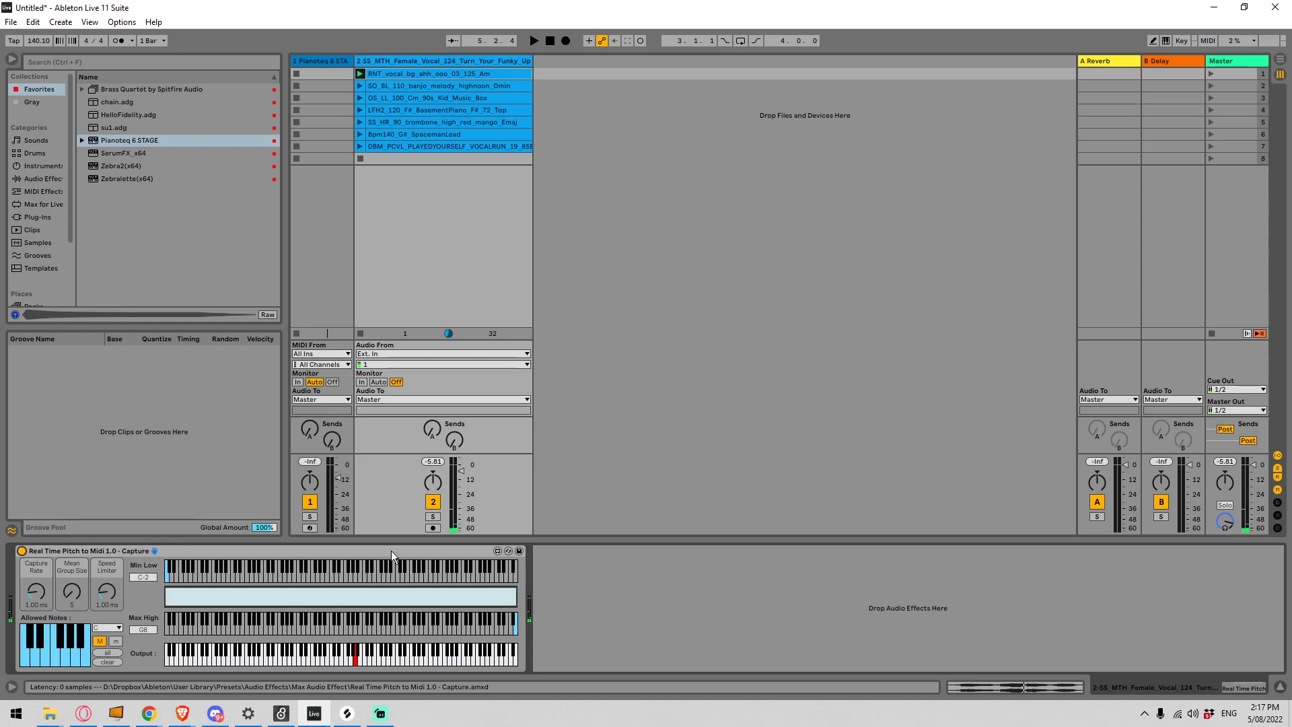
{"action": "left_click", "coordinate": [709, 580]}
{"action": "key", "text": "space"}
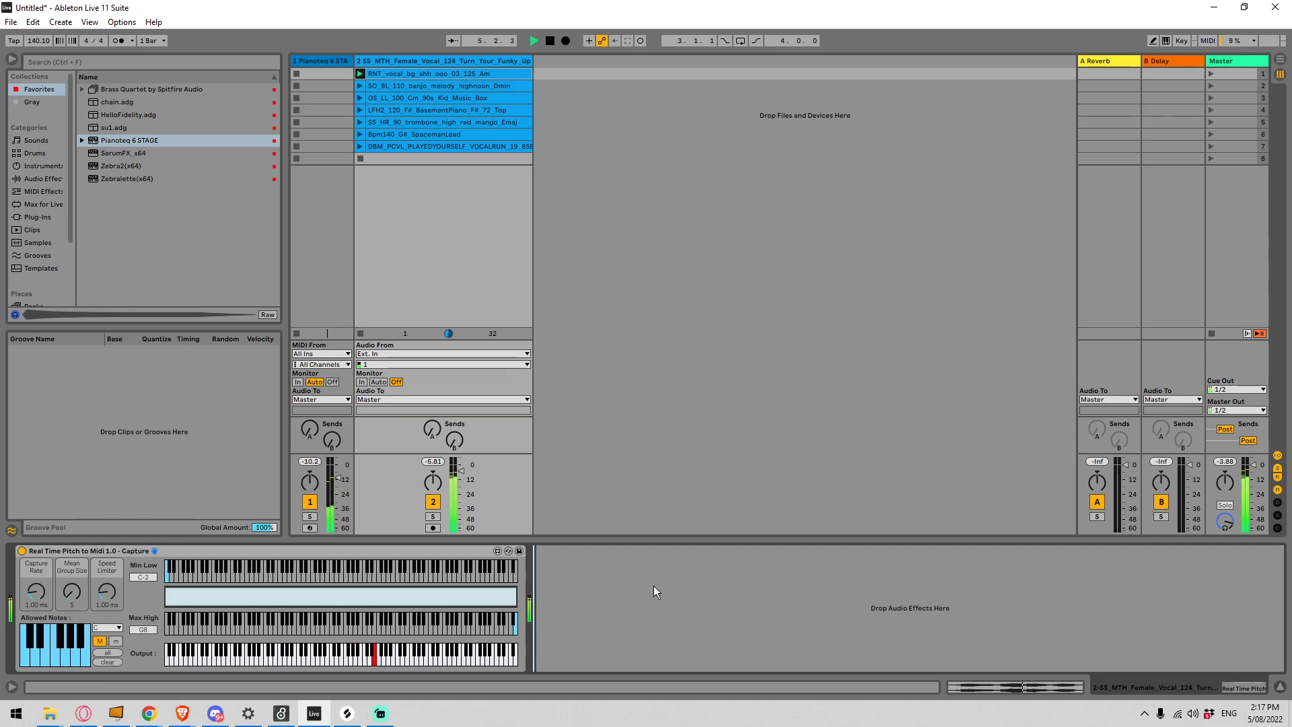
{"action": "key", "text": "space"}
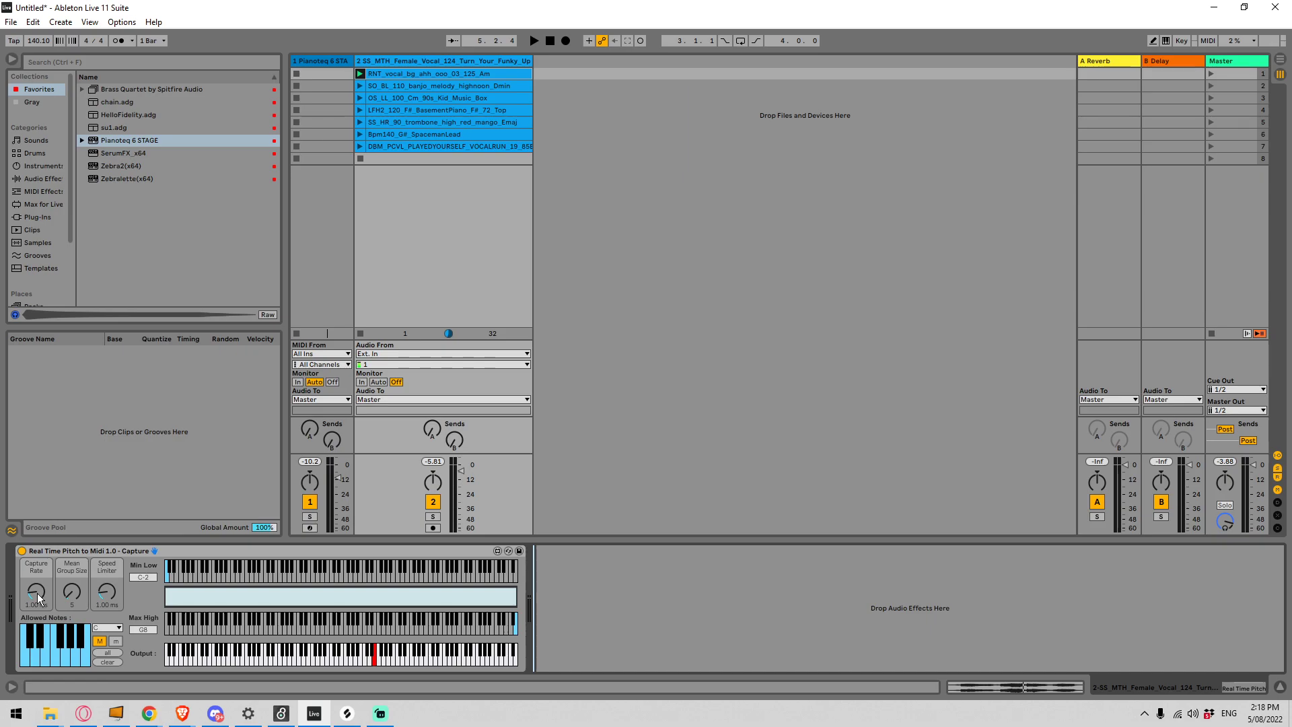
Step: Try Capture Rate values of 7.67 ms, 80.2 ms and about 11.5 ms while toggling vocal playback
{"action": "key", "text": "space"}
{"action": "left_click_drag", "start_coordinate": [38, 597], "coordinate": [39, 572]}
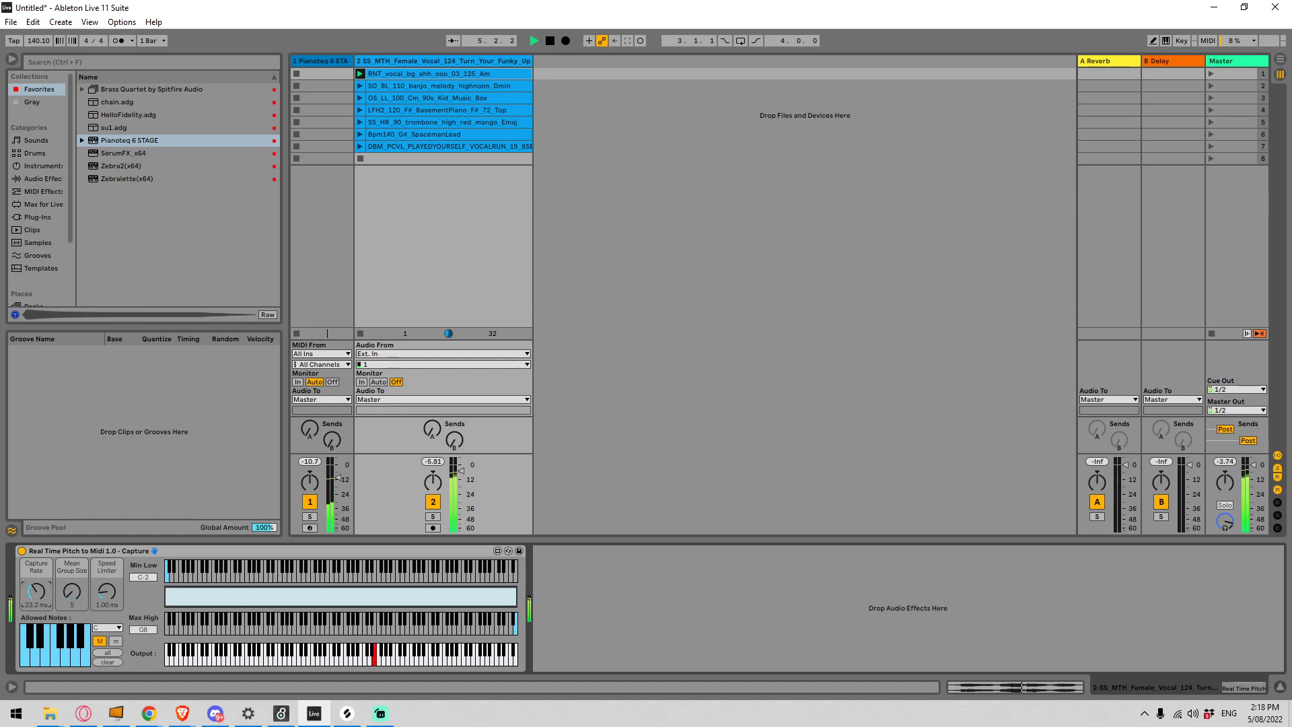
{"action": "key", "text": "space"}
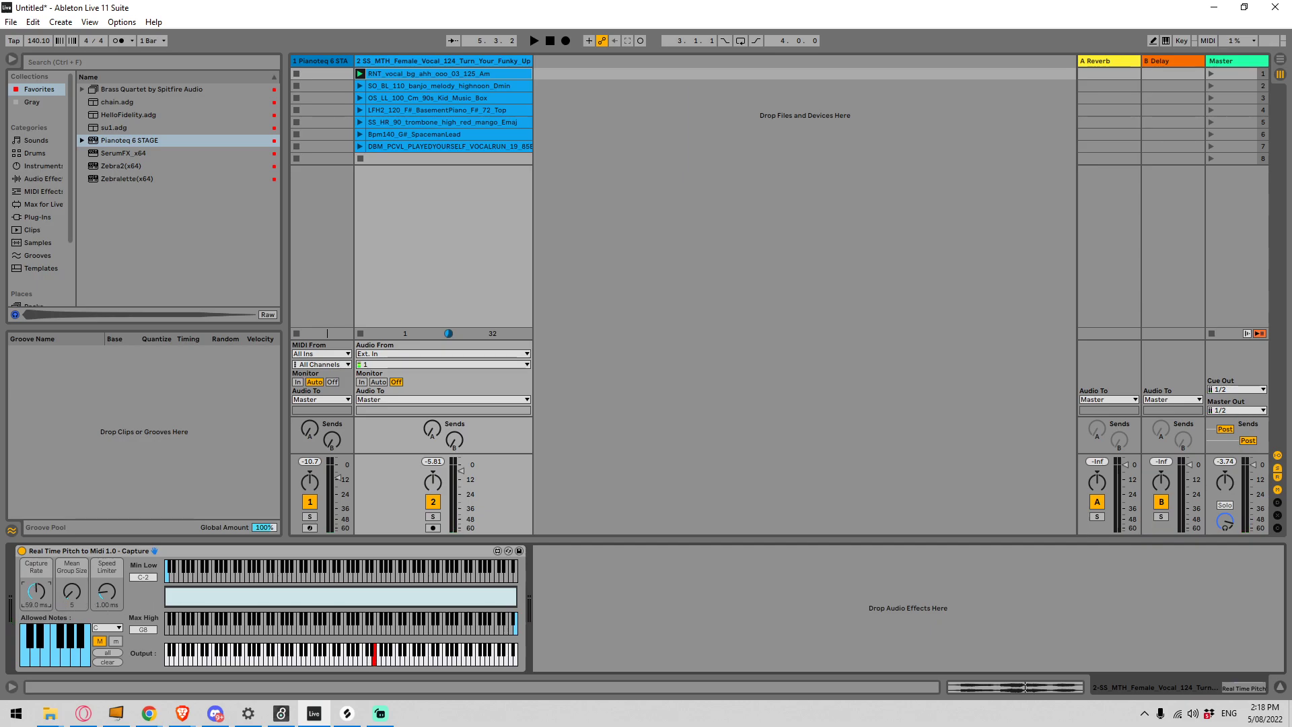
{"action": "left_click_drag", "start_coordinate": [36, 591], "coordinate": [37, 583]}
{"action": "key", "text": "space"}
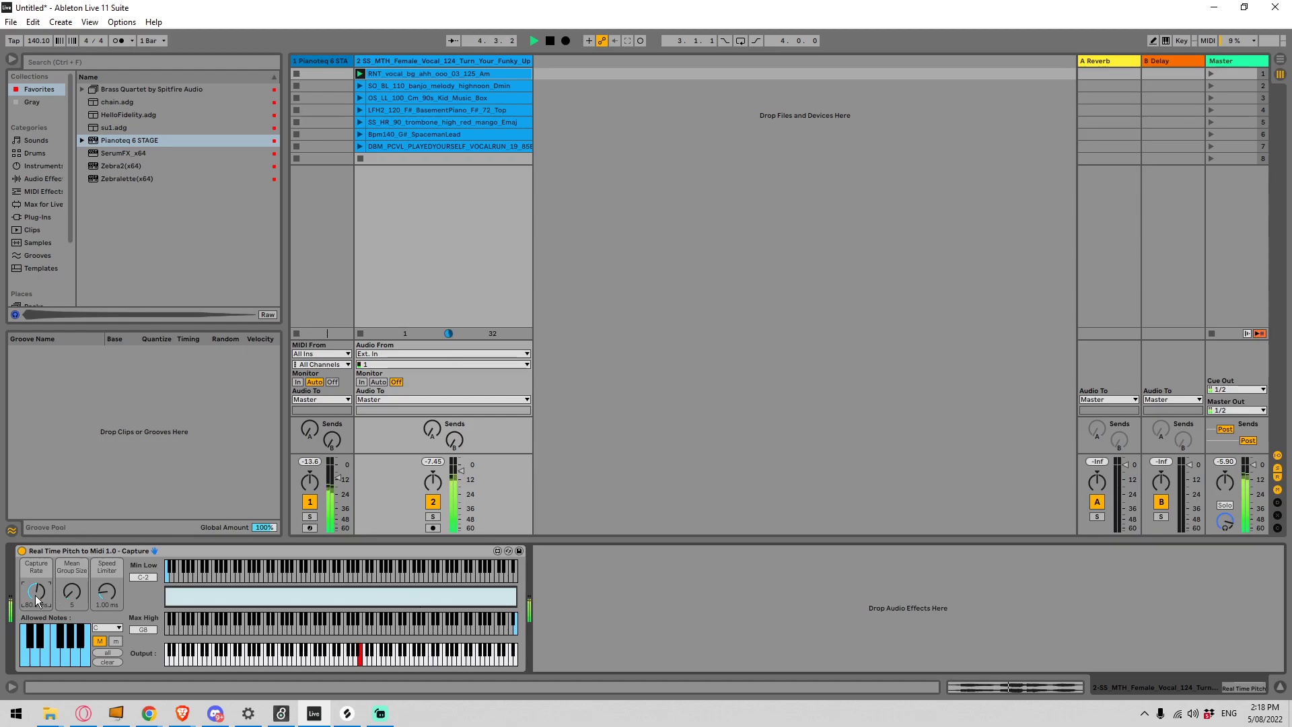
{"action": "key", "text": "space"}
{"action": "mouse_move", "coordinate": [40, 596]}
{"action": "left_mouse_down"}
{"action": "mouse_move", "coordinate": [40, 626]}
{"action": "mouse_move", "coordinate": [36, 602]}
{"action": "left_mouse_up"}
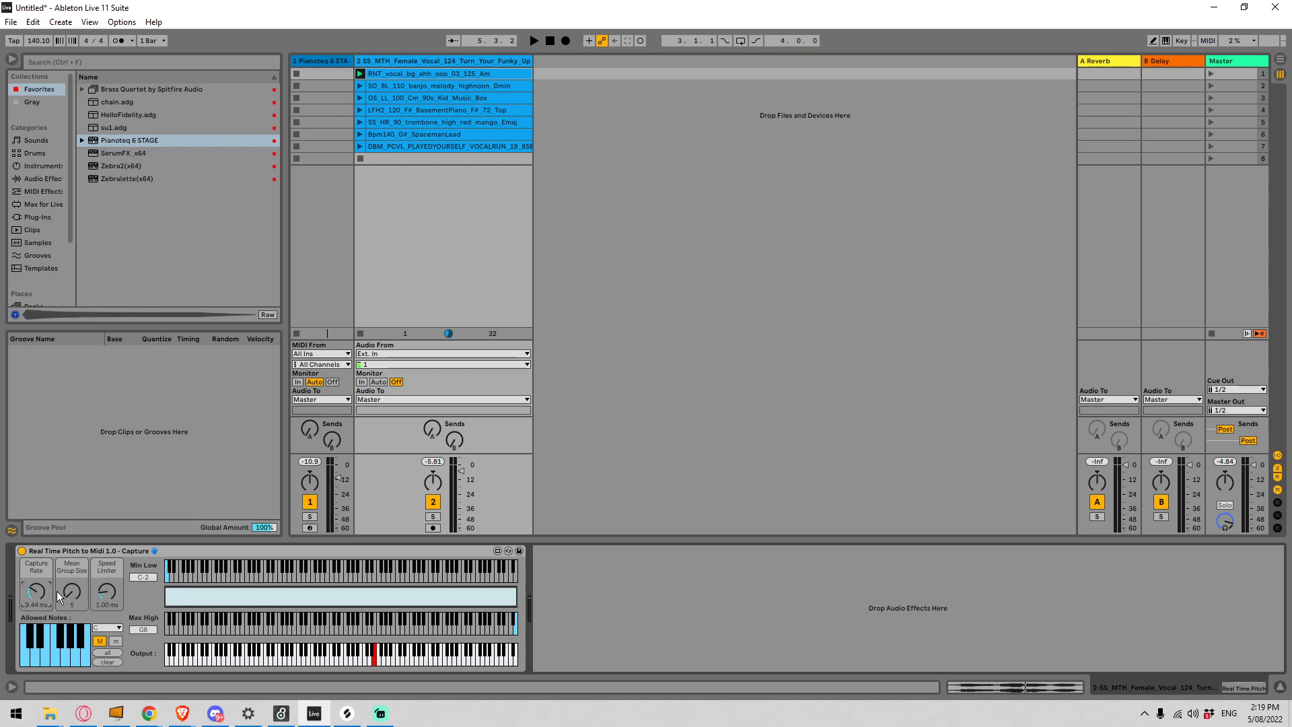
Step: Reset Capture Rate to 1.00 ms and raise Mean Group Size to 13 while the vocal plays
{"action": "left_click_drag", "start_coordinate": [38, 591], "coordinate": [83, 611]}
{"action": "key", "text": "space"}
{"action": "mouse_move", "coordinate": [73, 596]}
{"action": "left_mouse_down"}
{"action": "mouse_move", "coordinate": [72, 576]}
{"action": "mouse_move", "coordinate": [70, 598]}
{"action": "left_mouse_up"}
{"action": "key", "text": "space"}
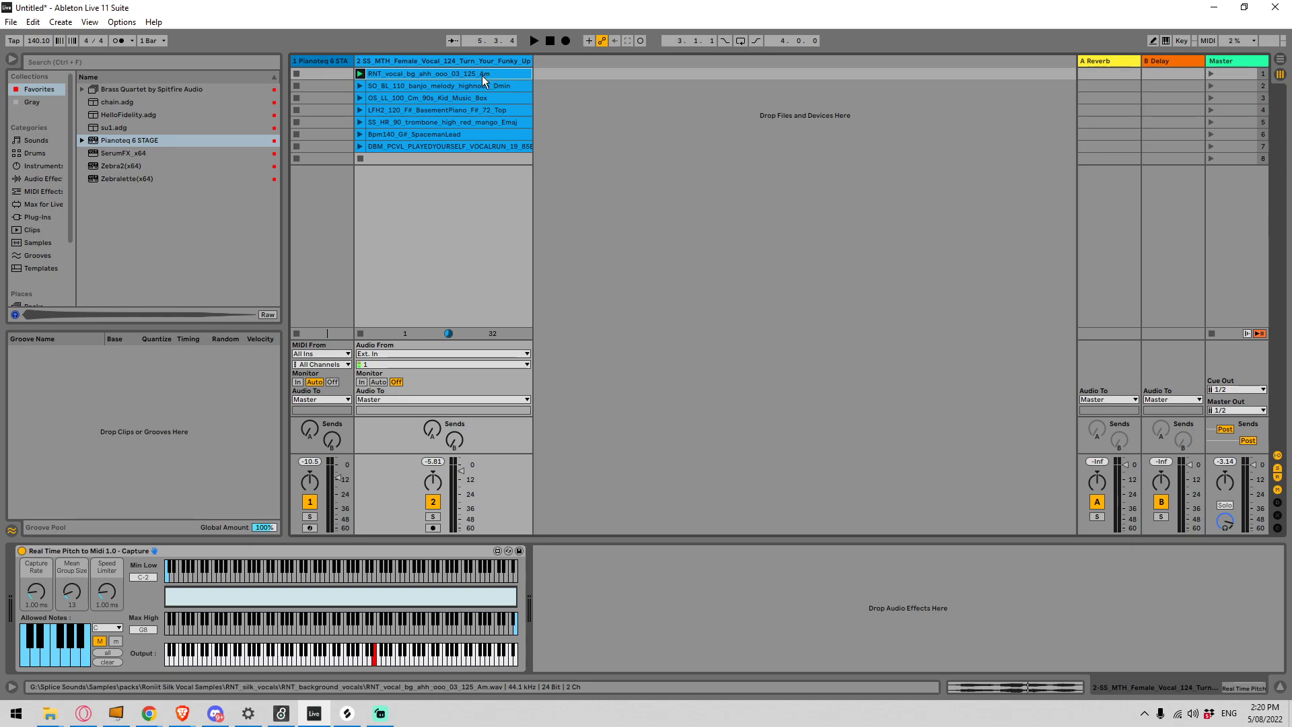
Step: Restrict Allowed Notes to A minor, lower Mean Group Size to 8, and play the vocal
{"action": "left_click", "coordinate": [109, 628]}
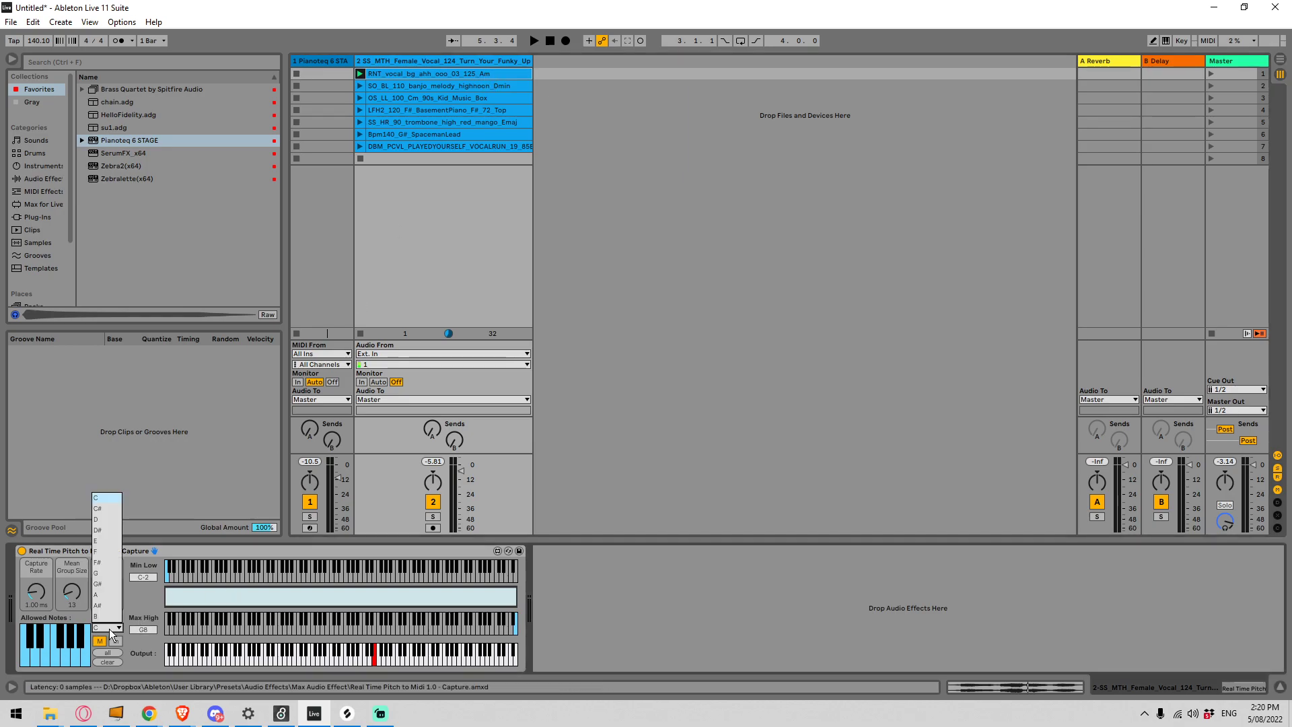
{"action": "left_click", "coordinate": [104, 594]}
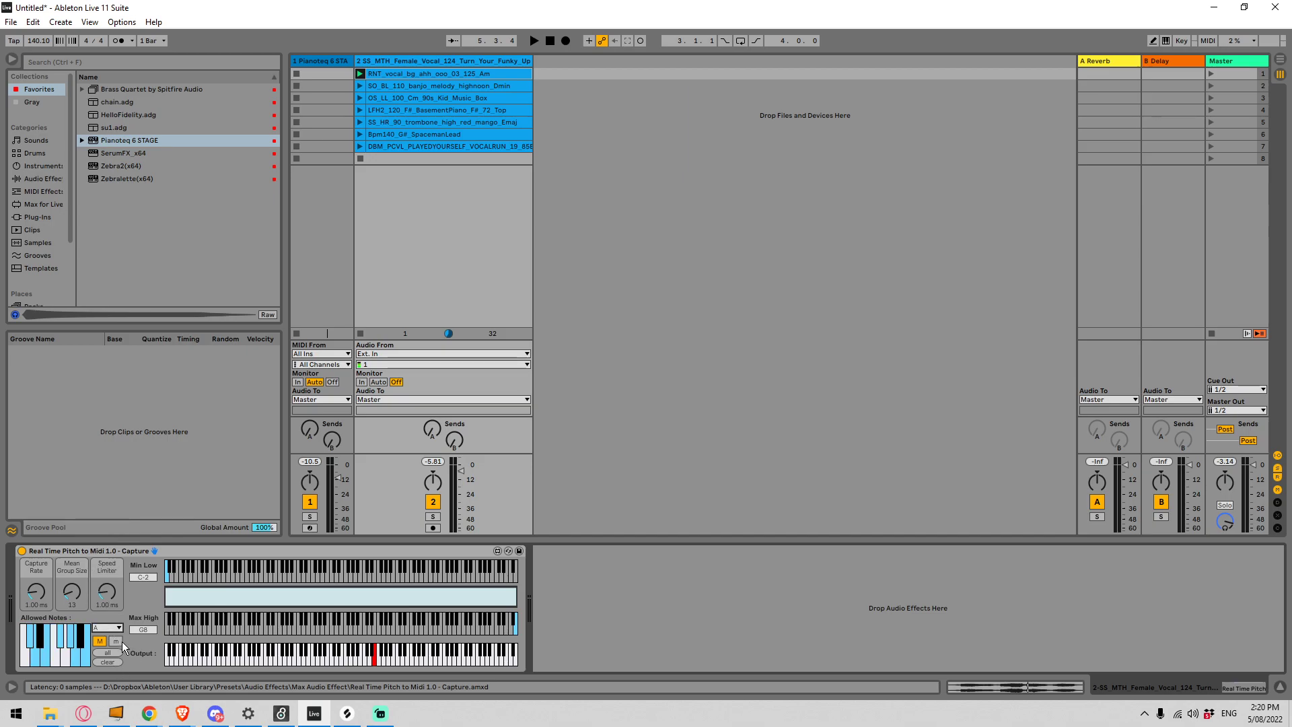
{"action": "left_click", "coordinate": [115, 641]}
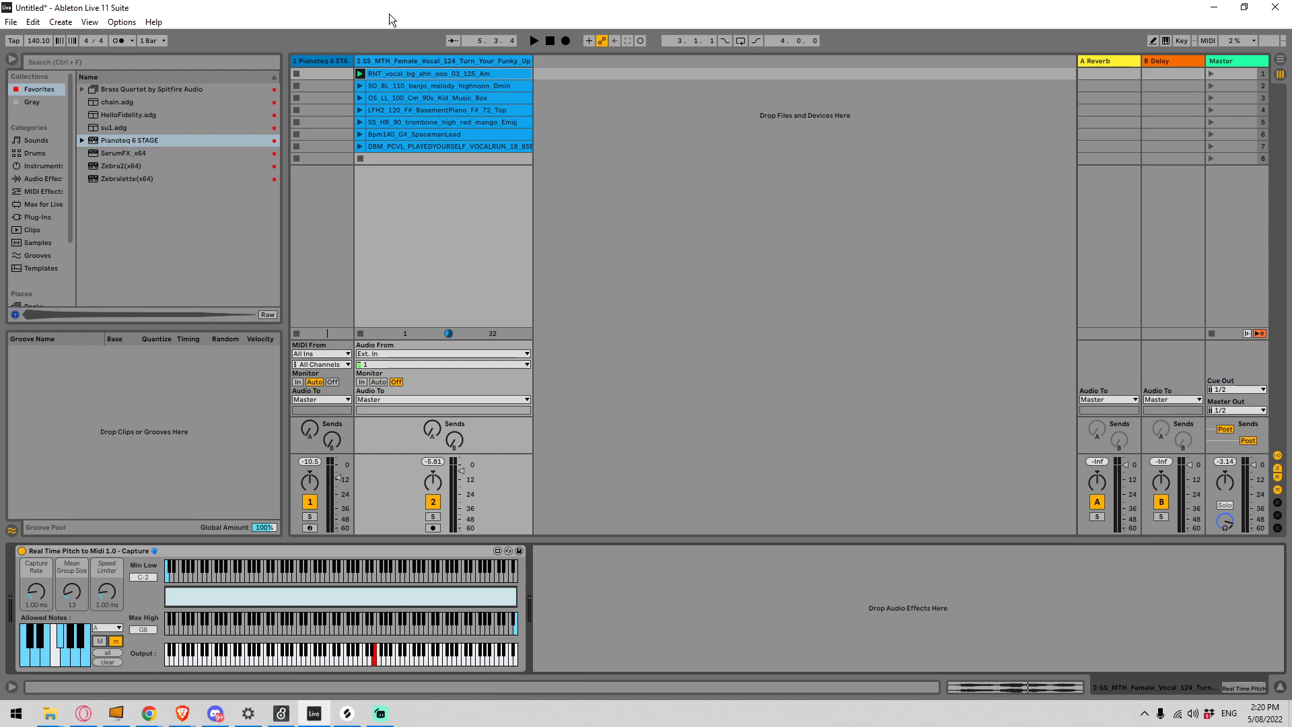
{"action": "left_click_drag", "start_coordinate": [72, 591], "coordinate": [72, 609]}
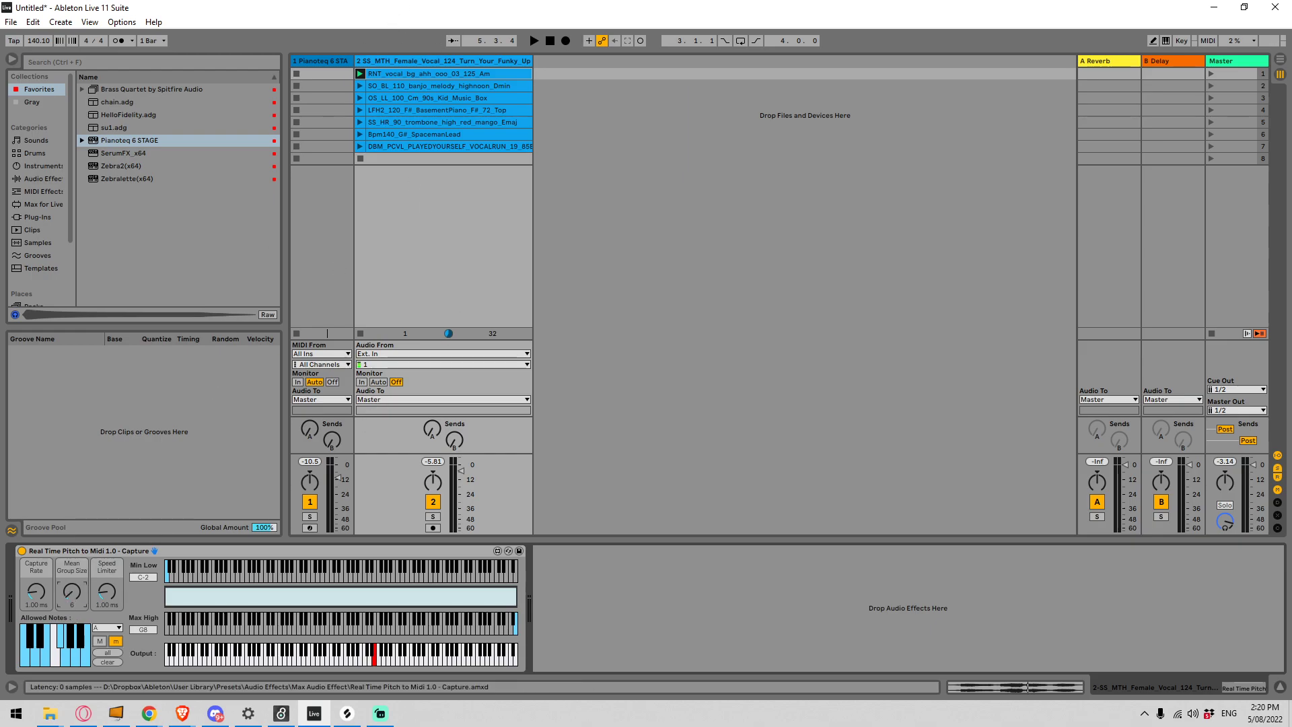
{"action": "key", "text": "space"}
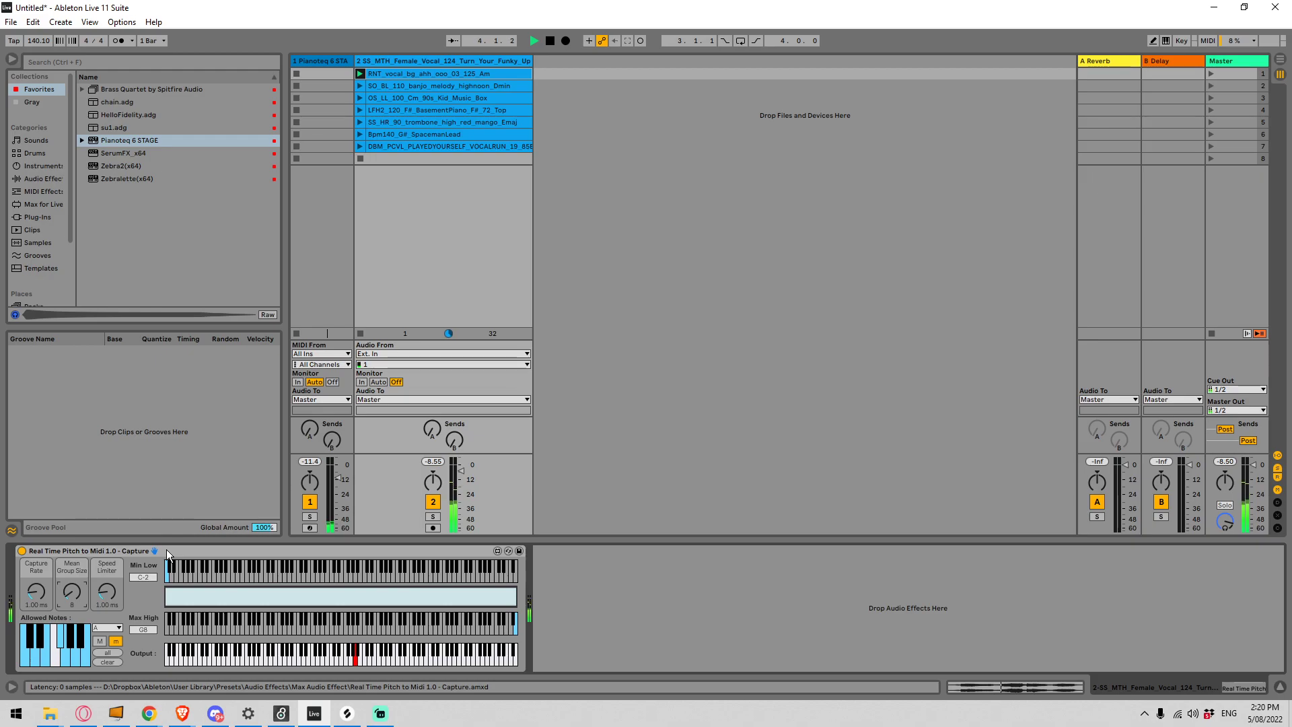
Step: Stop the vocal and launch the SS_HR_90 trombone clip instead of the banjo melody
{"action": "key", "text": "space"}
{"action": "left_click", "coordinate": [405, 86]}
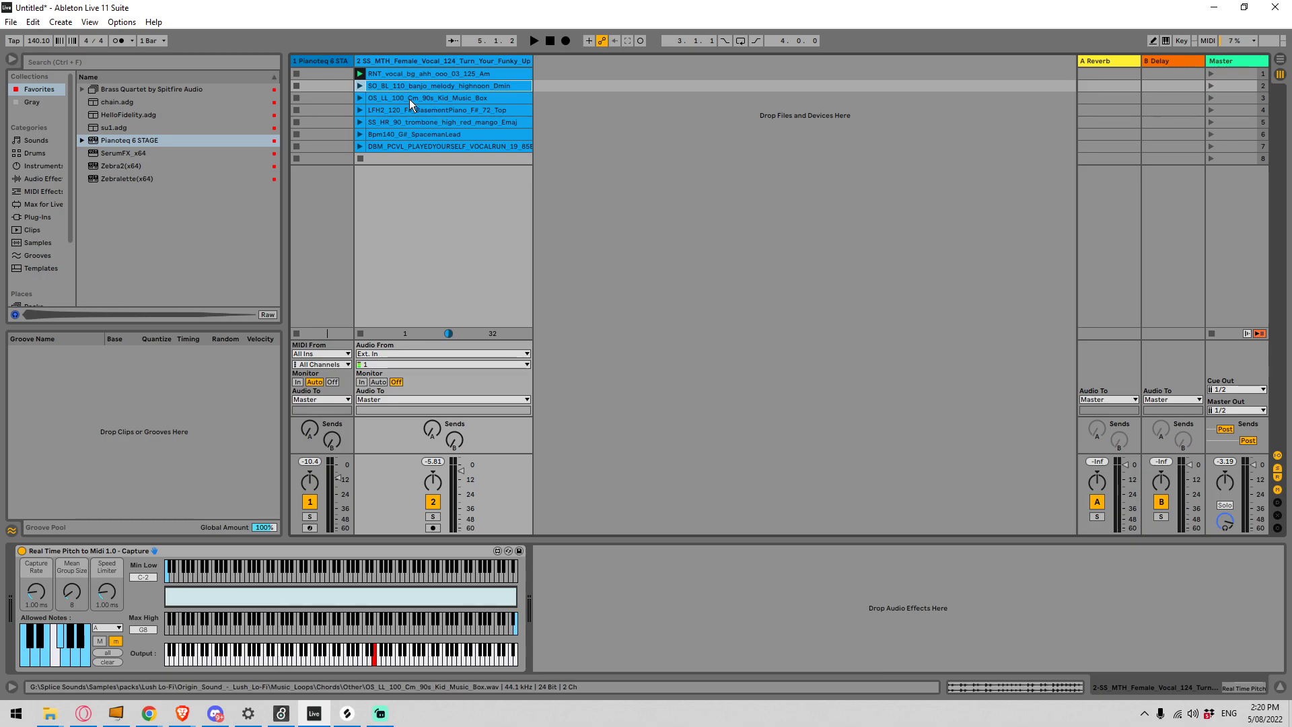
{"action": "left_click", "coordinate": [441, 124]}
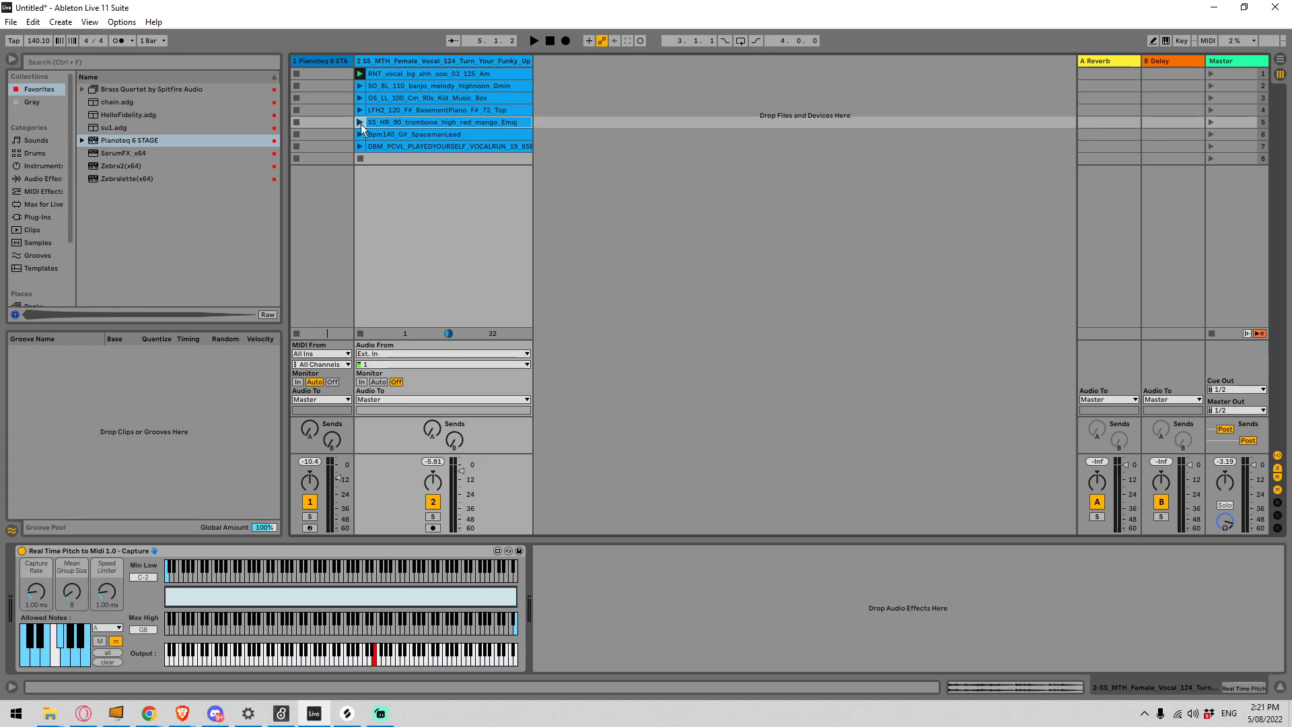
{"action": "left_click", "coordinate": [361, 124]}
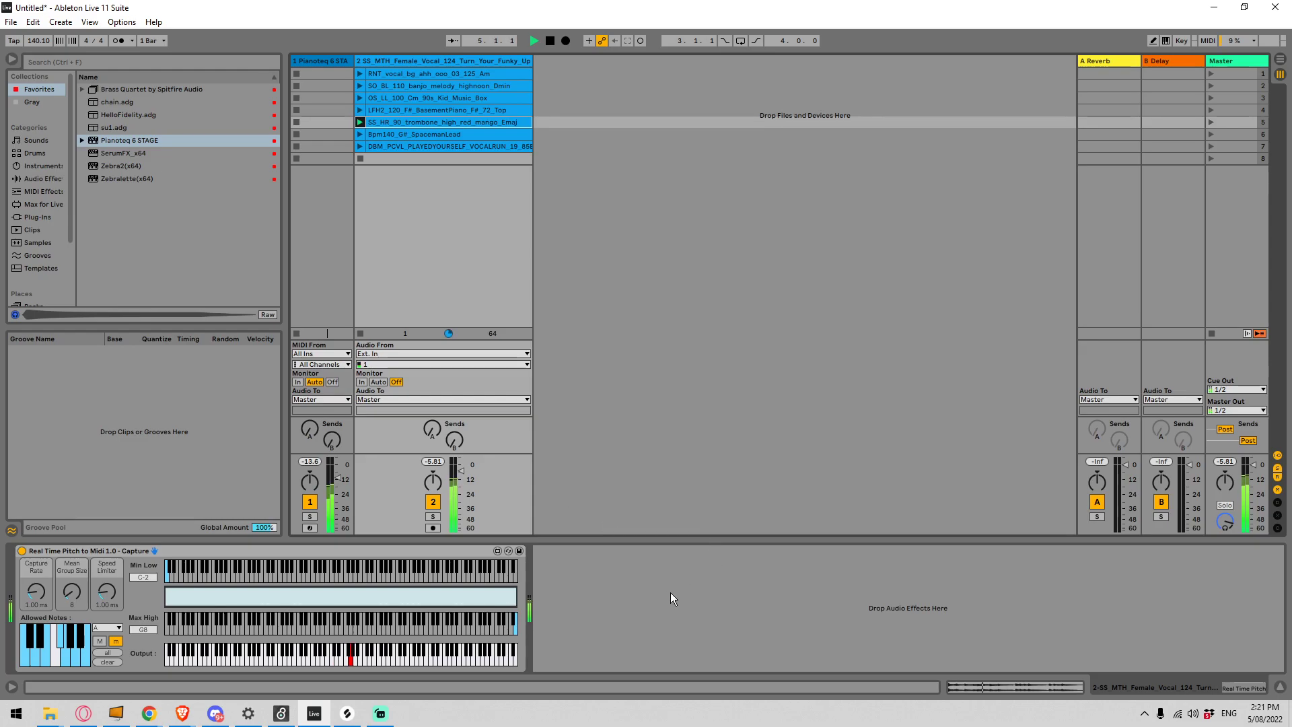
{"action": "left_click", "coordinate": [668, 616]}
{"action": "key", "text": "space"}
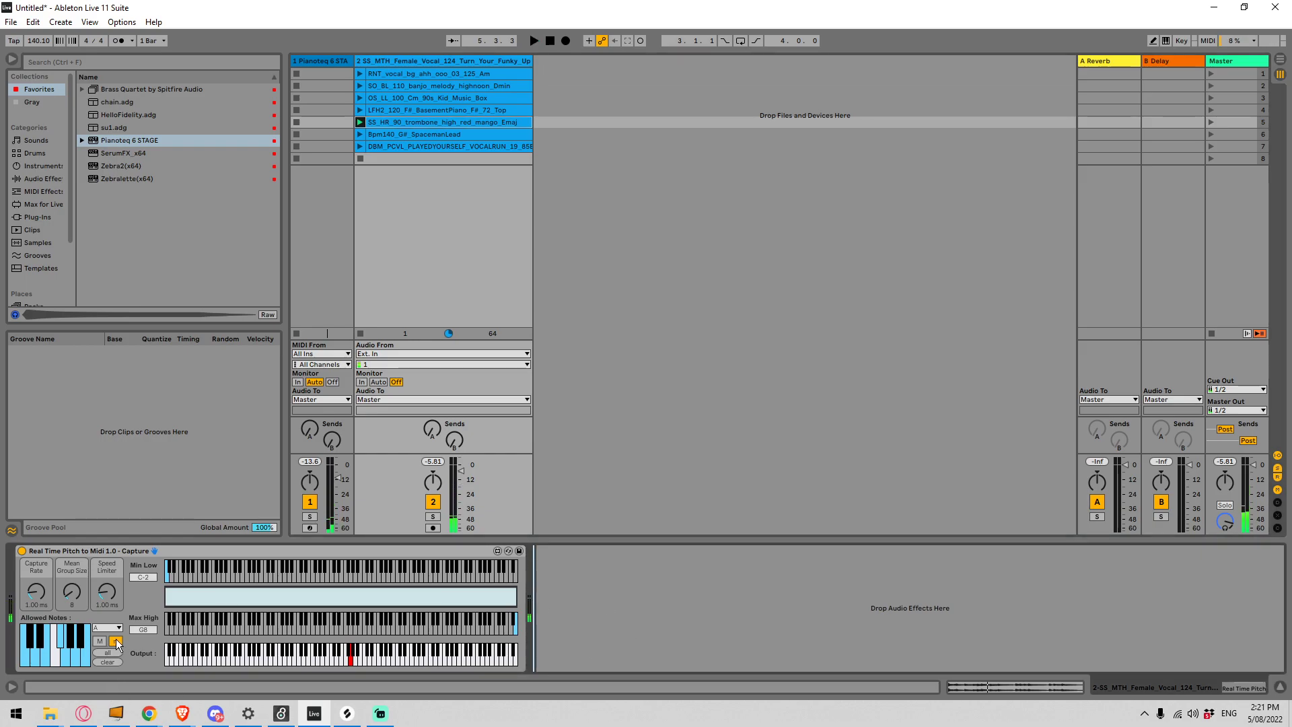
Step: Allow all notes, restart playback, and raise Capture Rate slightly to about 12.6 ms
{"action": "left_click", "coordinate": [108, 652]}
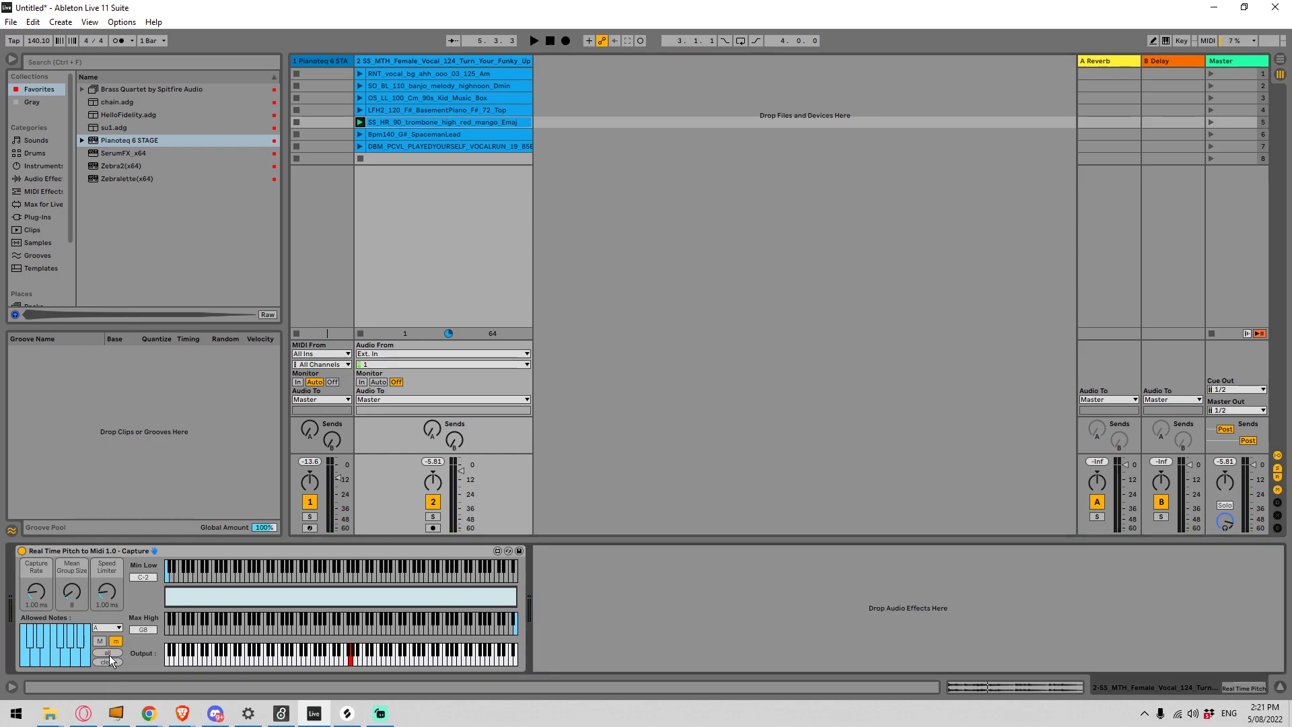
{"action": "left_click", "coordinate": [688, 605]}
{"action": "key", "text": "space"}
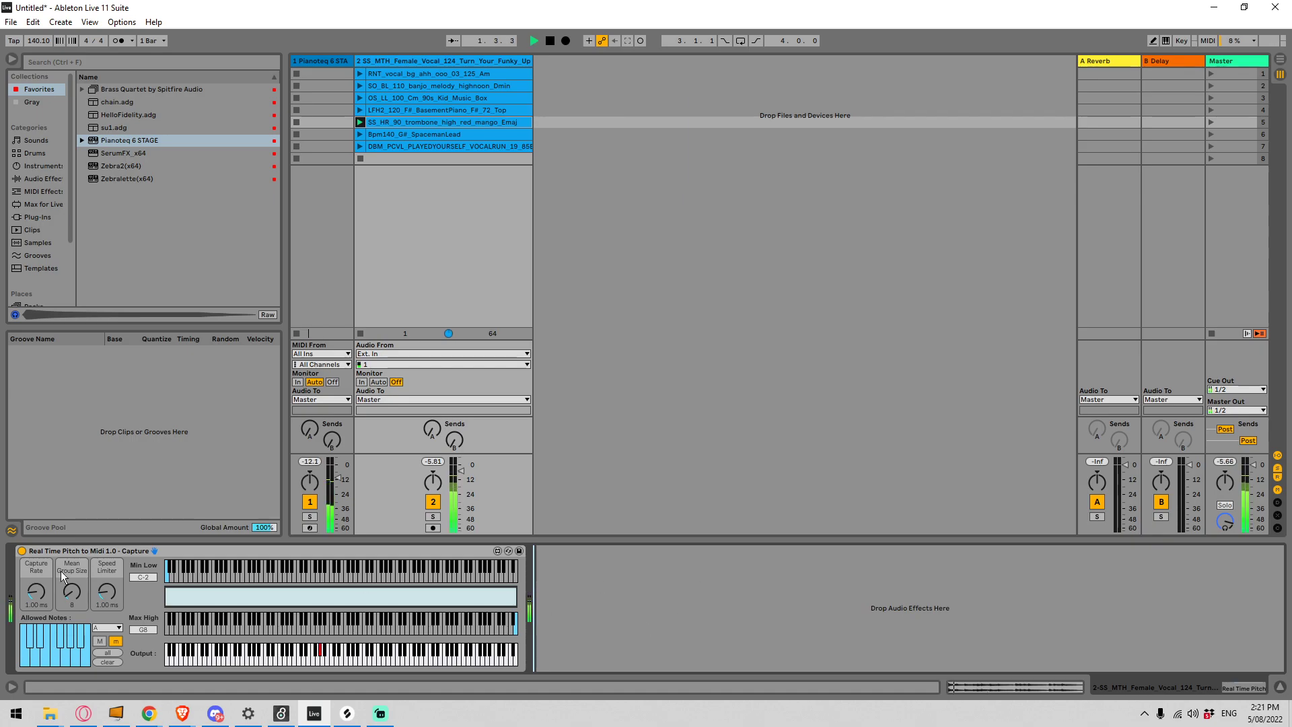
{"action": "mouse_move", "coordinate": [38, 600]}
{"action": "left_mouse_down"}
{"action": "mouse_move", "coordinate": [39, 583]}
{"action": "mouse_move", "coordinate": [38, 598]}
{"action": "left_mouse_up"}
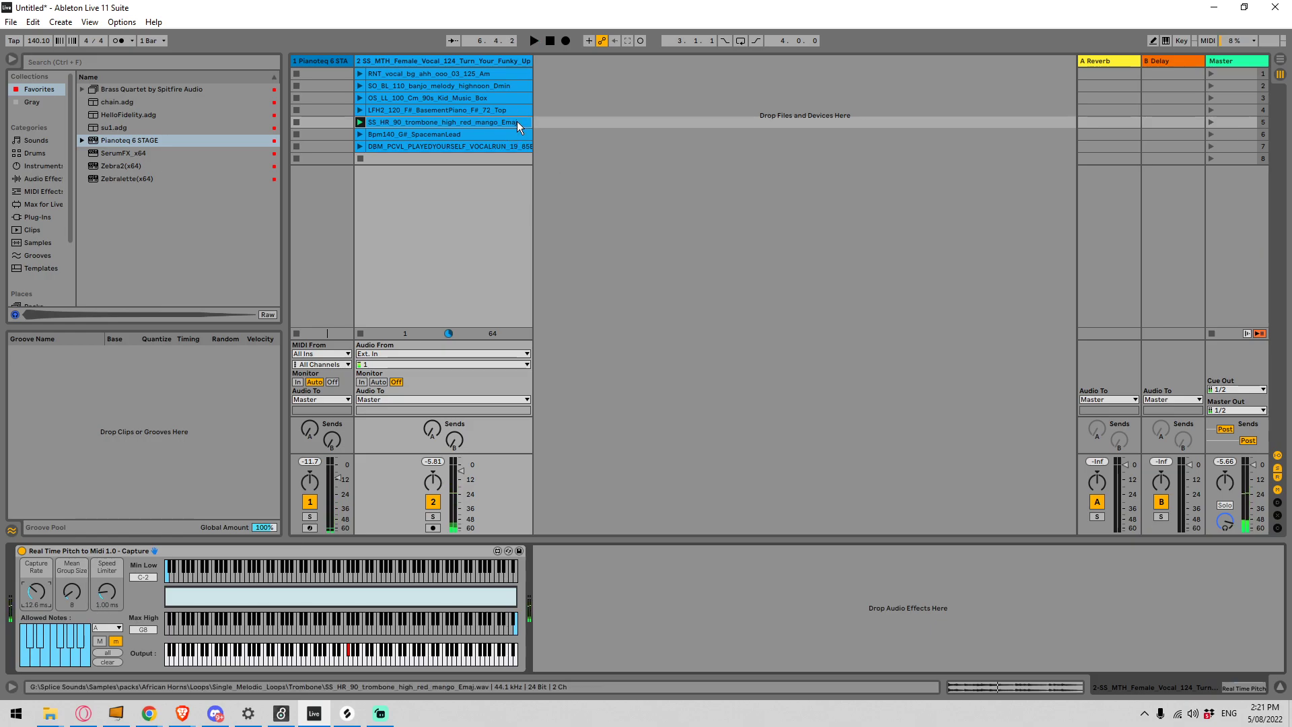
{"action": "left_click", "coordinate": [107, 628]}
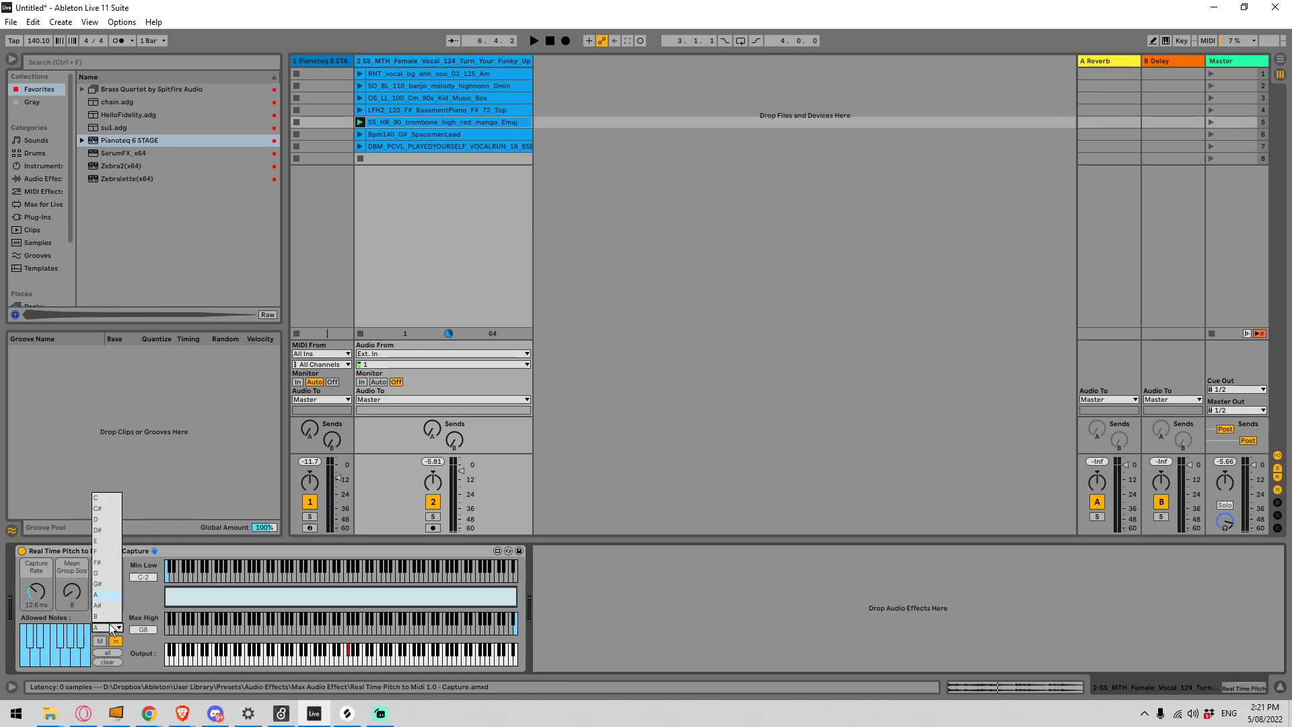
{"action": "left_click", "coordinate": [99, 543]}
{"action": "left_click", "coordinate": [99, 640]}
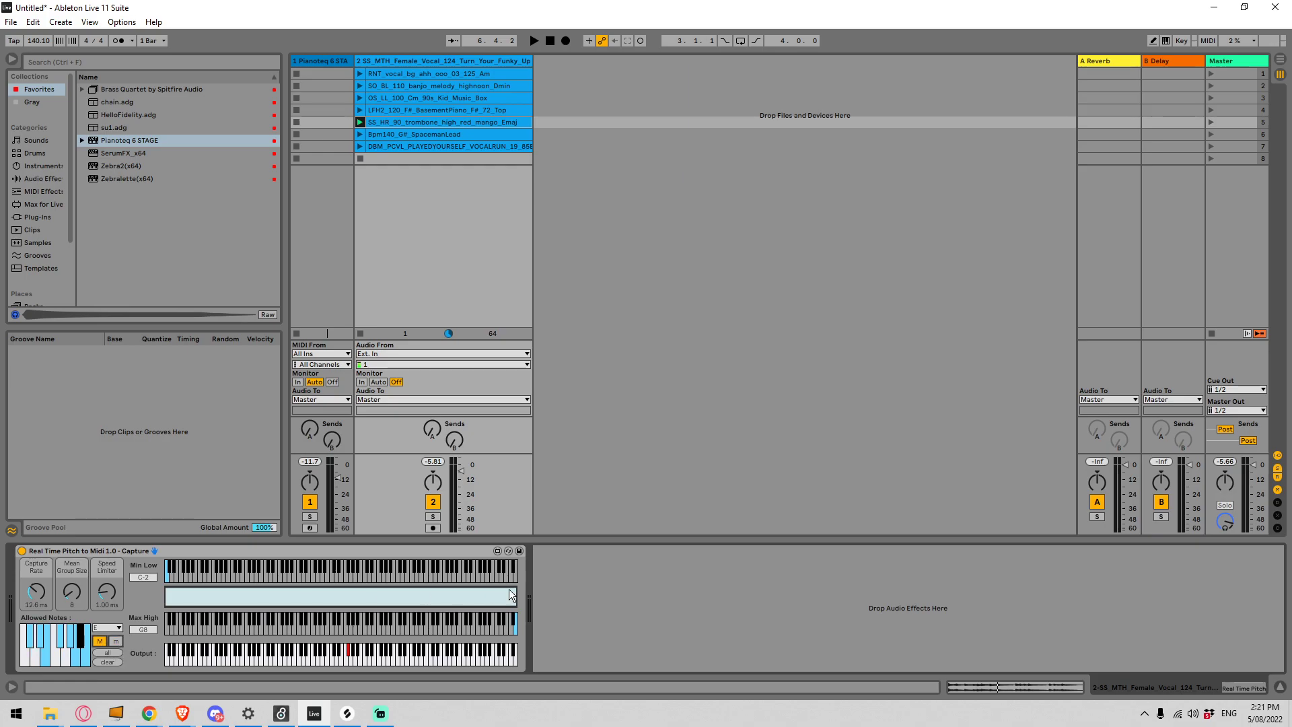
{"action": "key", "text": "space"}
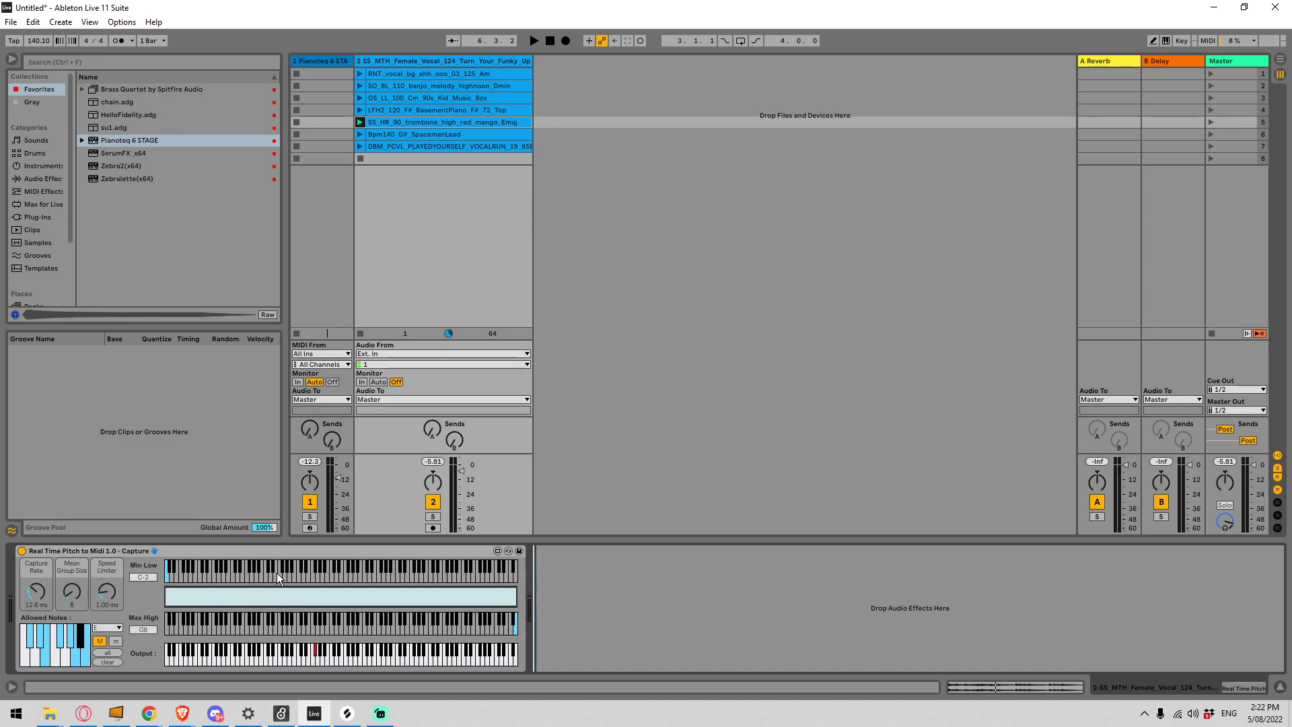
Step: Try Min Low and Max High notes between F2 and F5, auditioning the detection with playback
{"action": "left_click", "coordinate": [312, 578]}
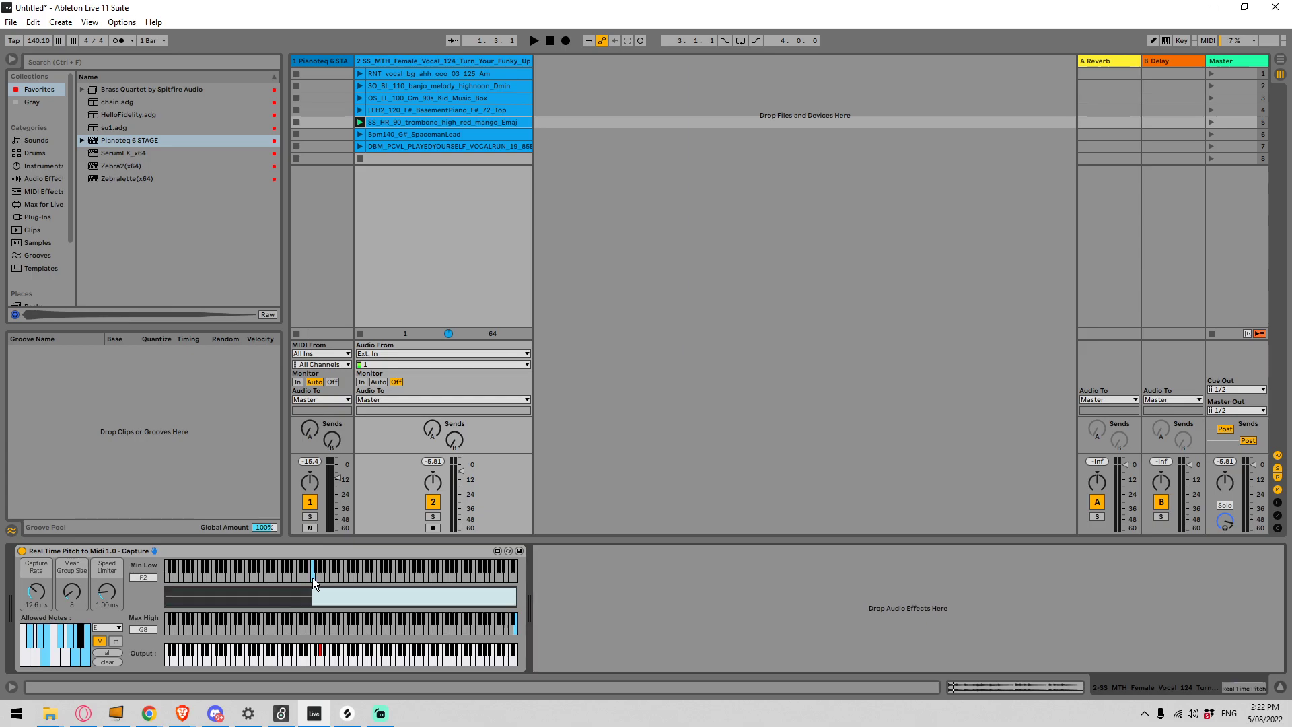
{"action": "left_click", "coordinate": [411, 577]}
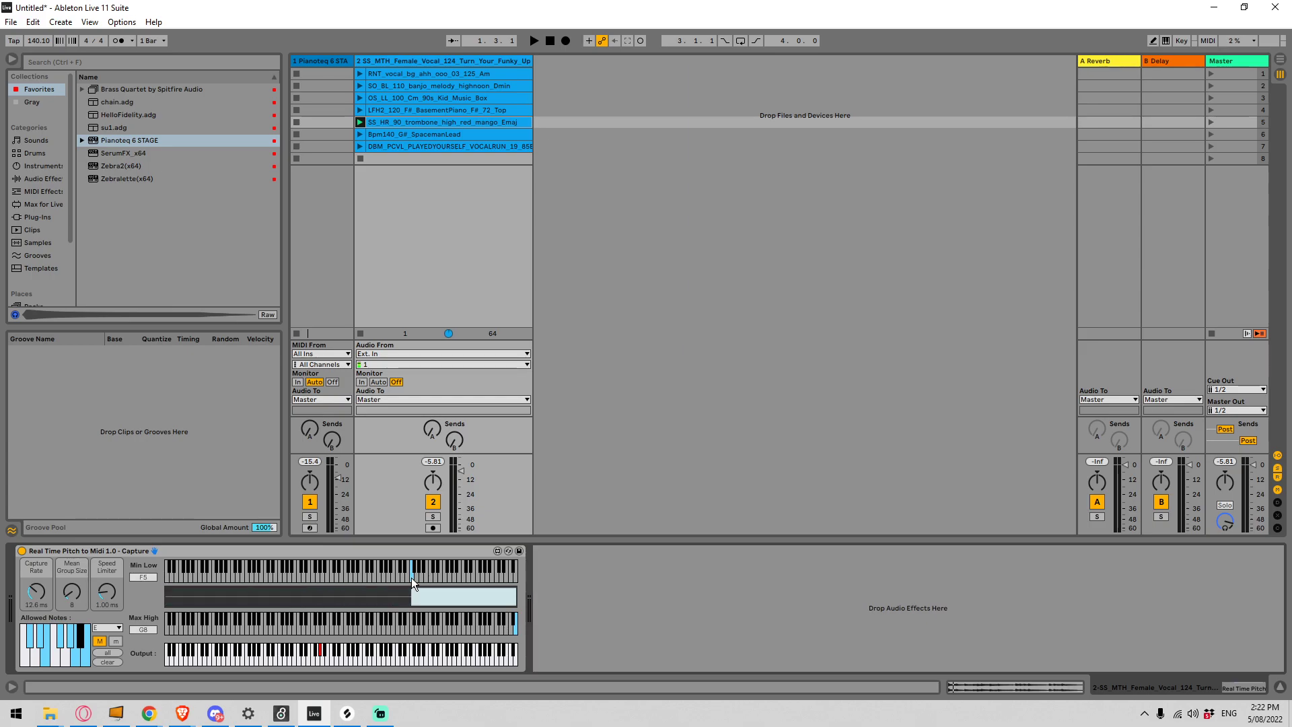
{"action": "left_click", "coordinate": [309, 576]}
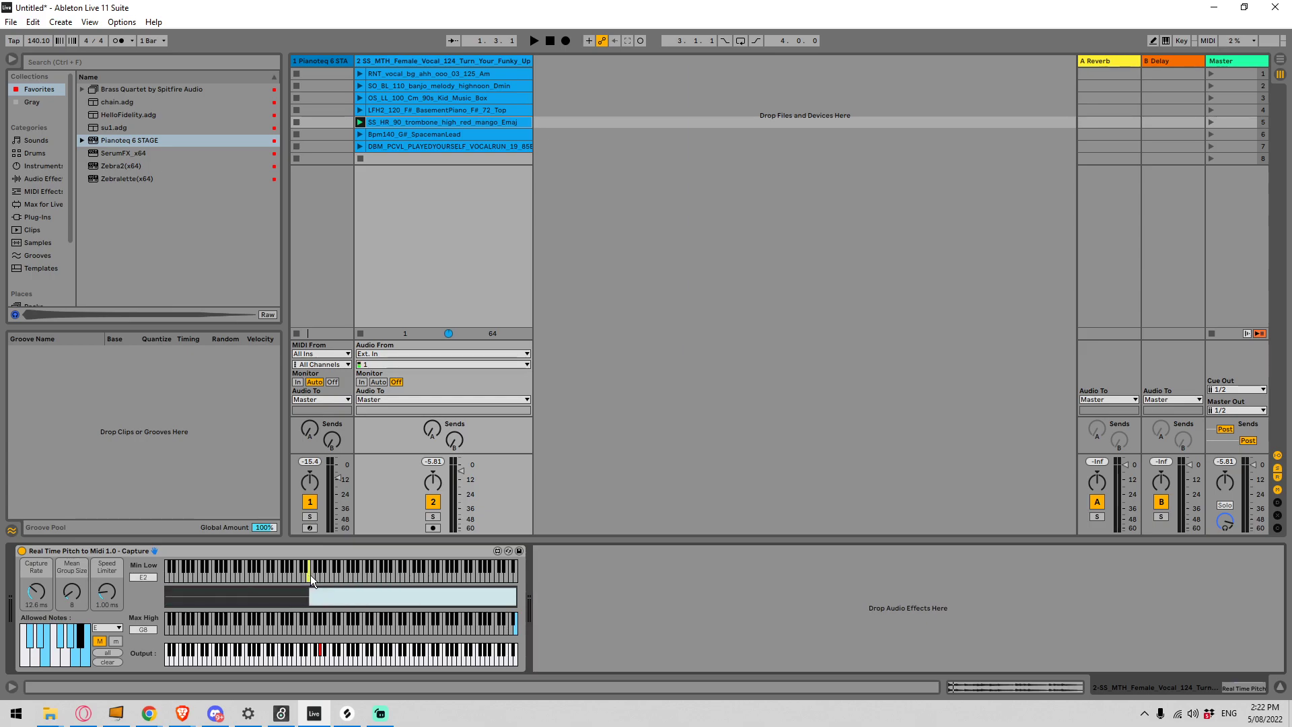
{"action": "left_click", "coordinate": [410, 630]}
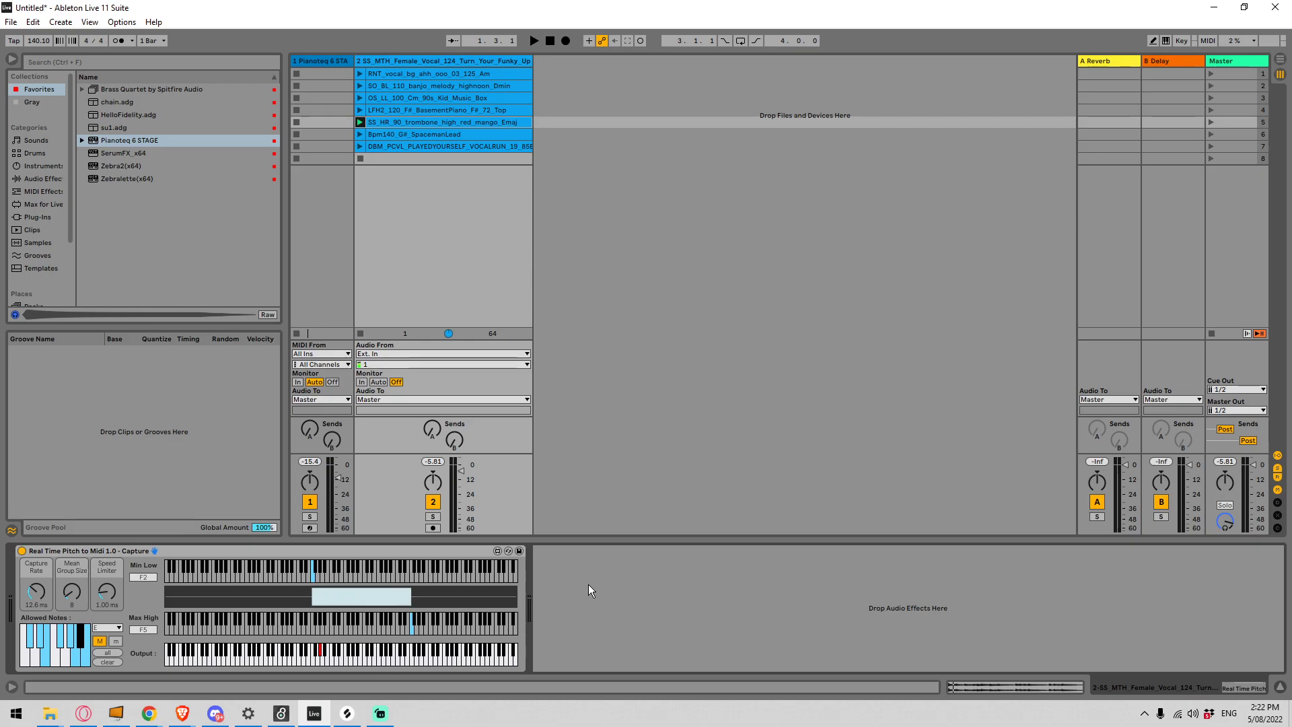
{"action": "key", "text": "space"}
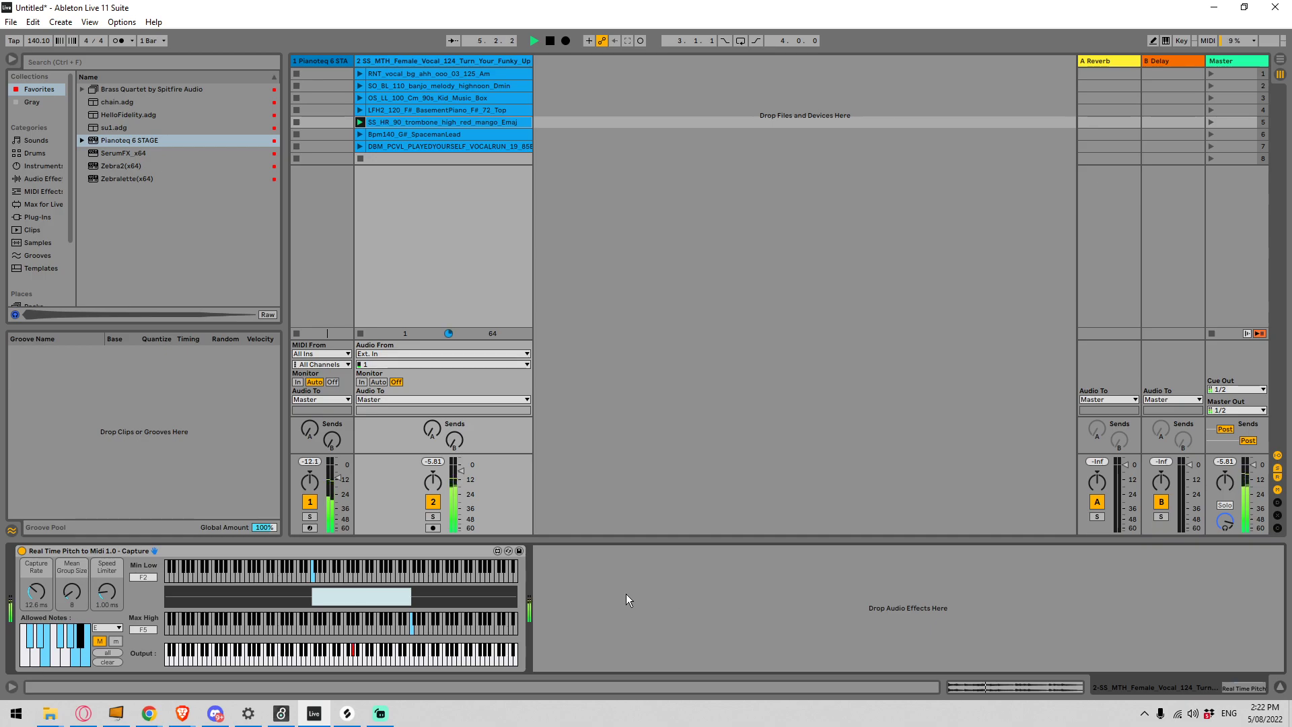
{"action": "key", "text": "space"}
Step: Reshape the detection range down to F2, then raise the lowest note to G#2 and listen
{"action": "left_click", "coordinate": [317, 597]}
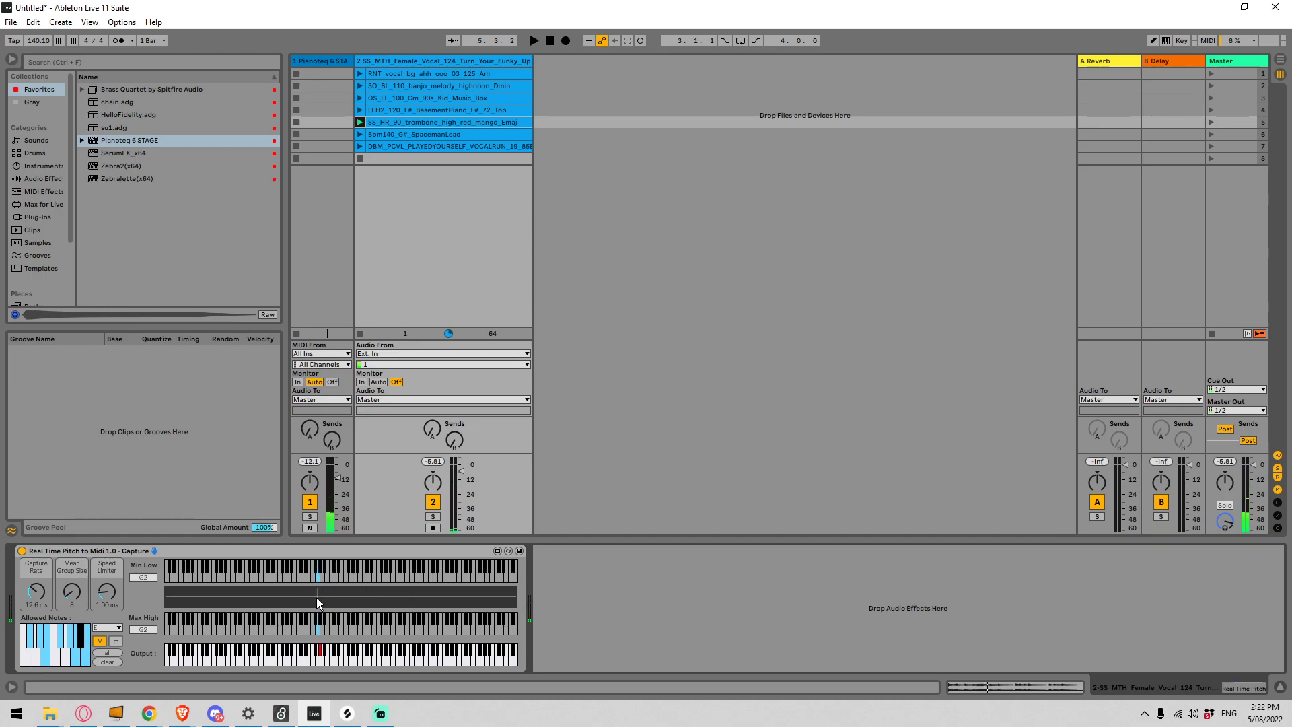
{"action": "left_click", "coordinate": [394, 601]}
{"action": "left_click_drag", "start_coordinate": [395, 598], "coordinate": [313, 575]}
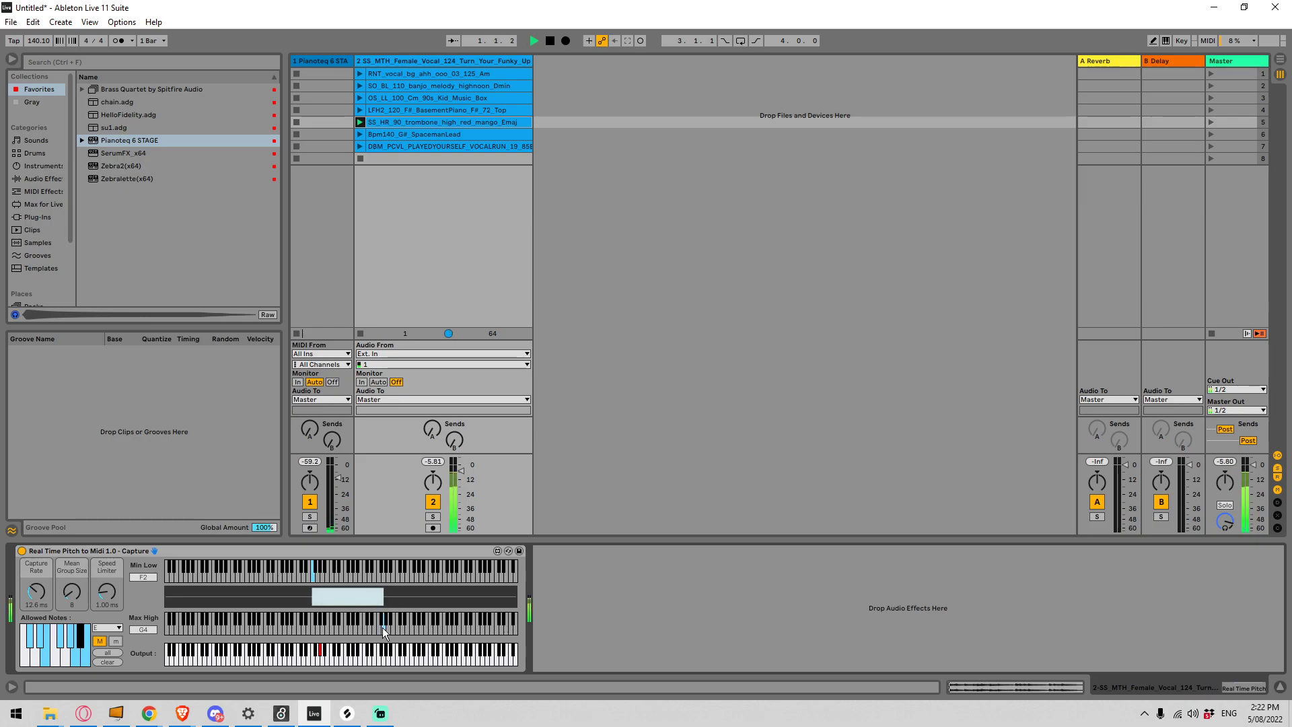
{"action": "key", "text": "space"}
{"action": "left_click", "coordinate": [319, 568]}
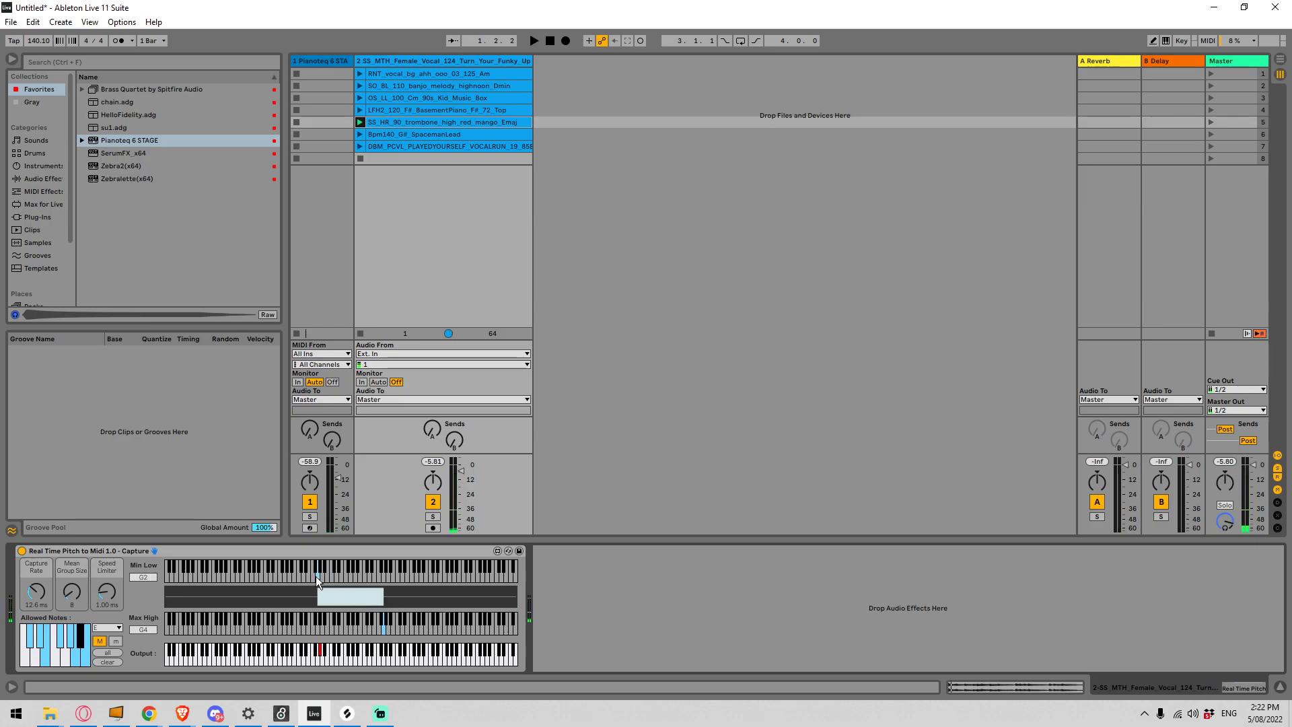
{"action": "key", "text": "space"}
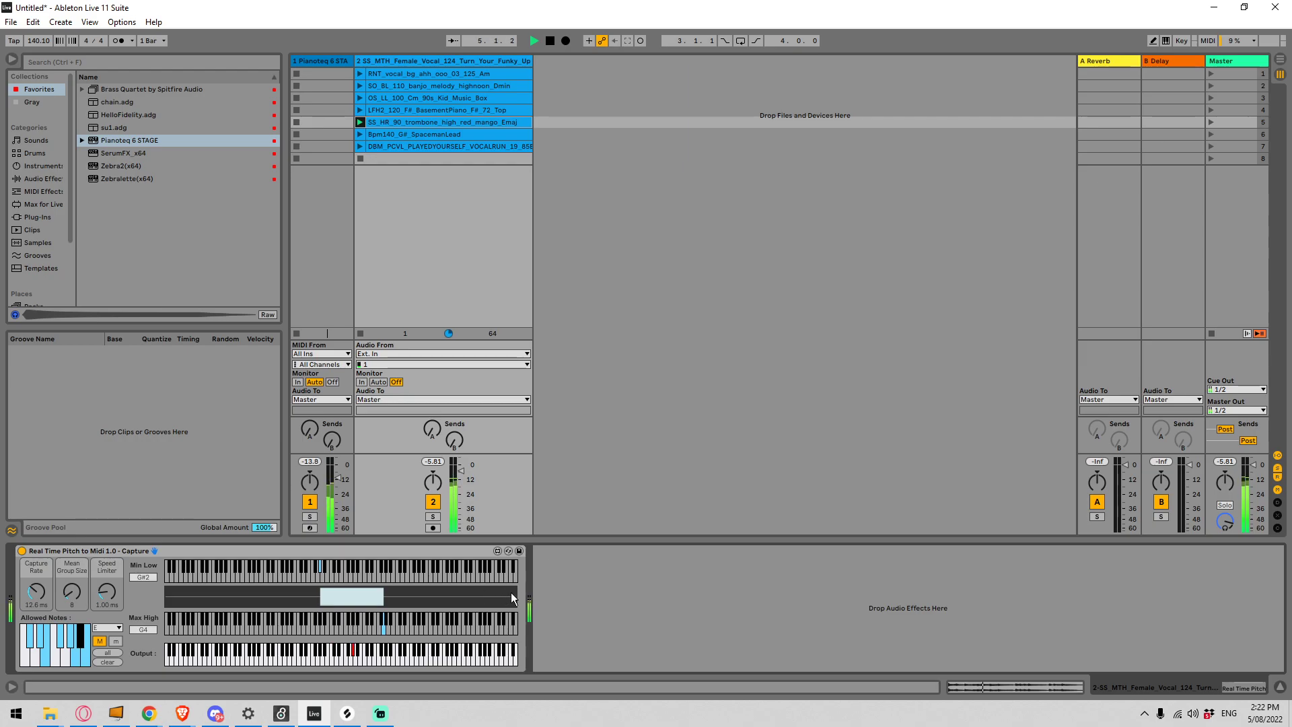
{"action": "left_click", "coordinate": [560, 595]}
{"action": "key", "text": "space"}
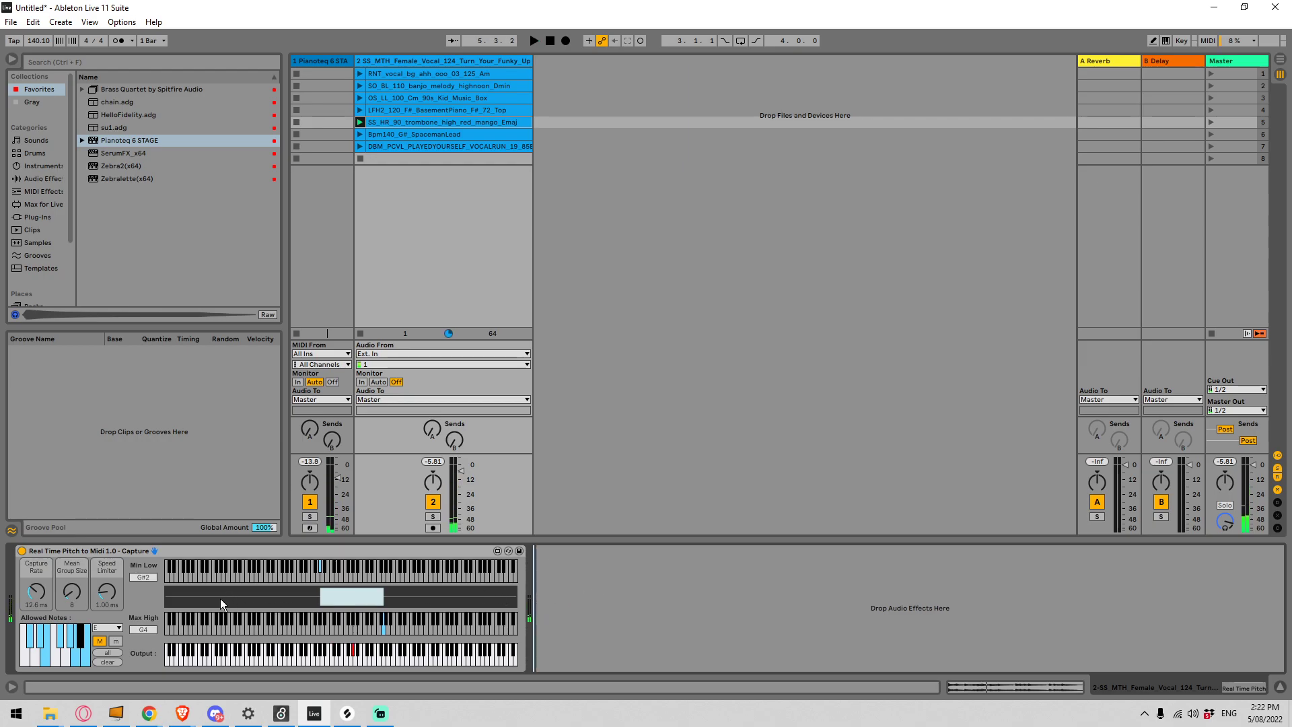
Step: Shift the detection range so it spans from a low of F0 up to B5
{"action": "left_click_drag", "start_coordinate": [220, 598], "coordinate": [384, 593]}
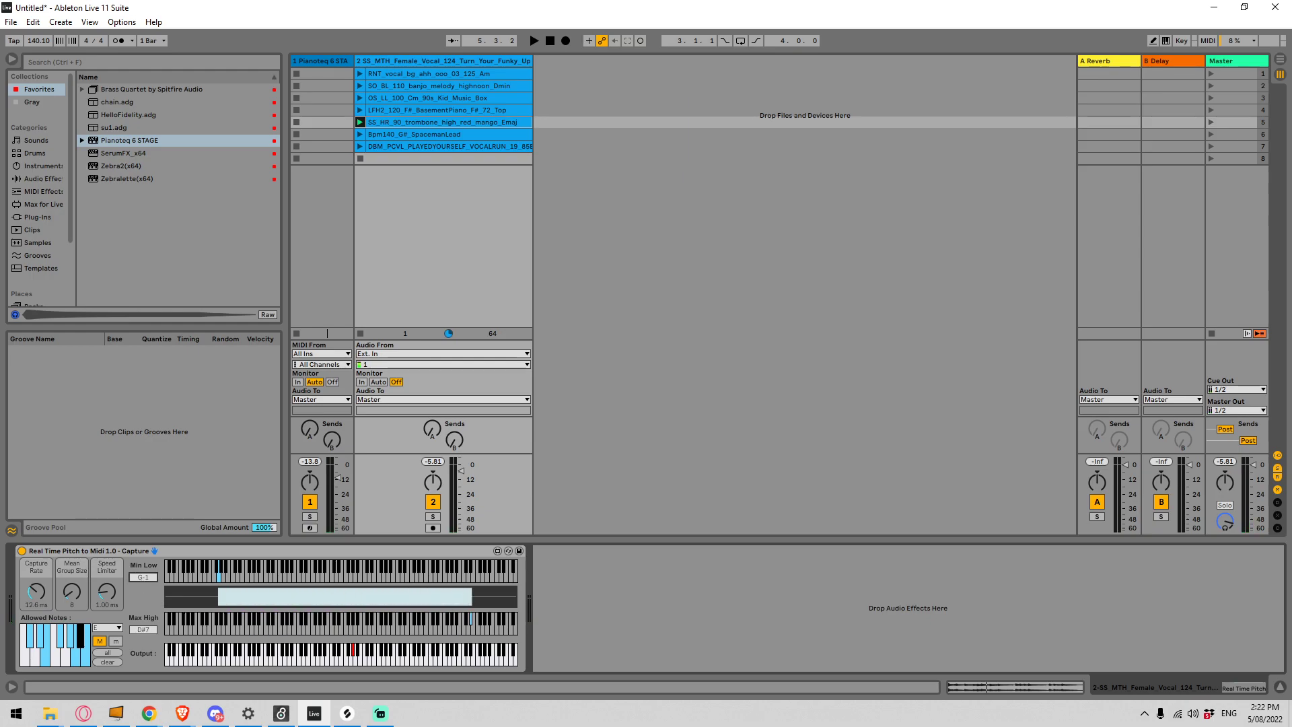
{"action": "left_click_drag", "start_coordinate": [161, 600], "coordinate": [151, 650]}
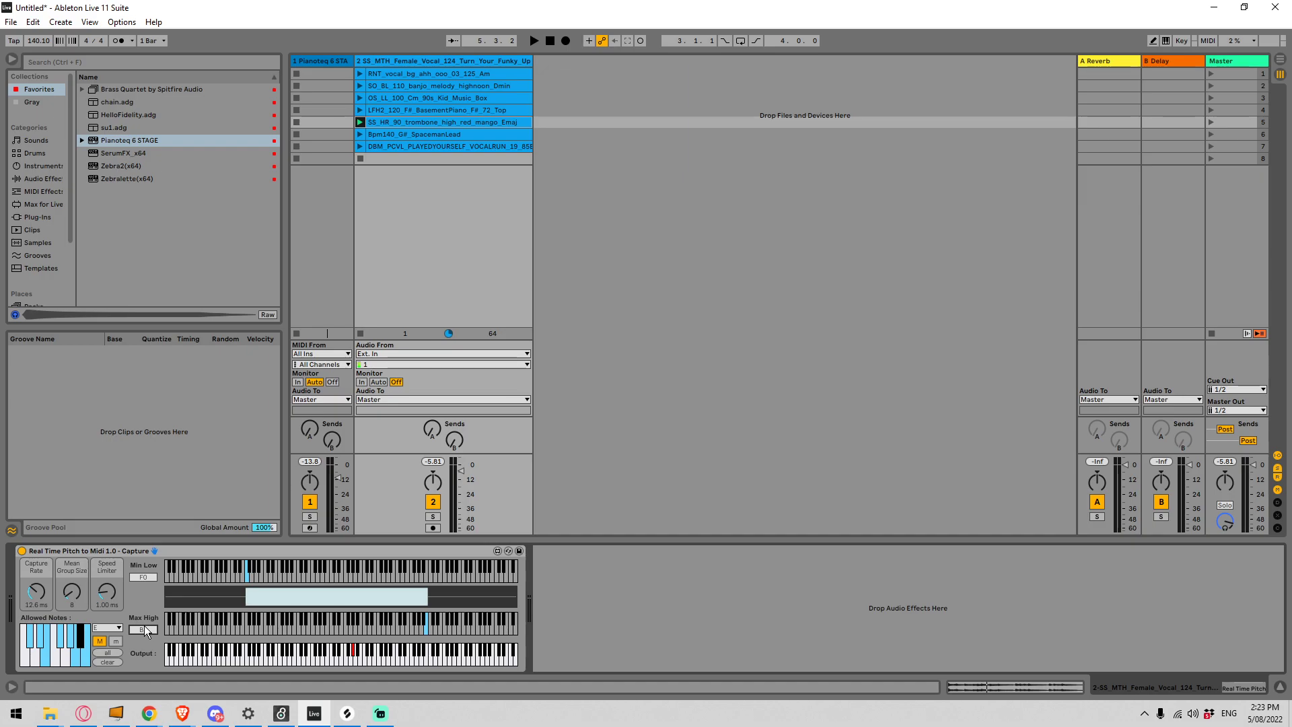
Step: Allow all notes, launch RNT_vocal_bg_ahh_ooo_03_125_Am, and browse Audio Effects for Spectral Resonator
{"action": "left_click", "coordinate": [109, 653]}
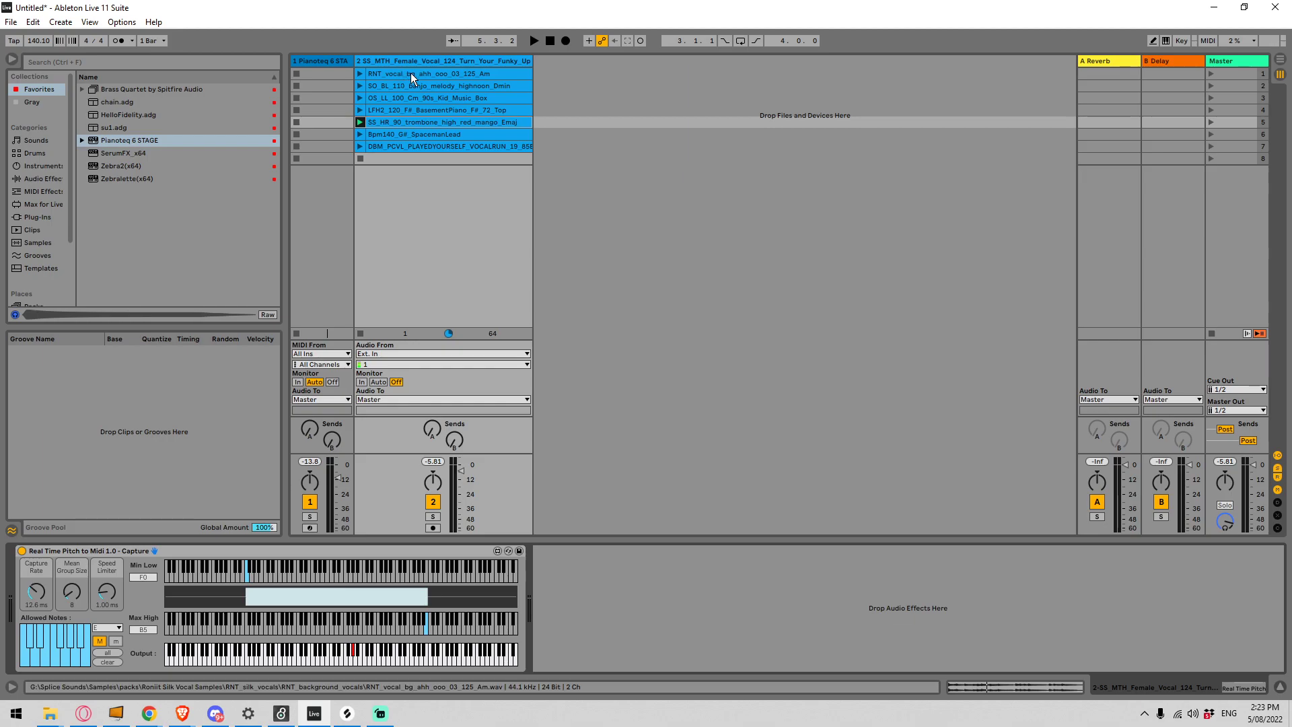
{"action": "left_click", "coordinate": [359, 74]}
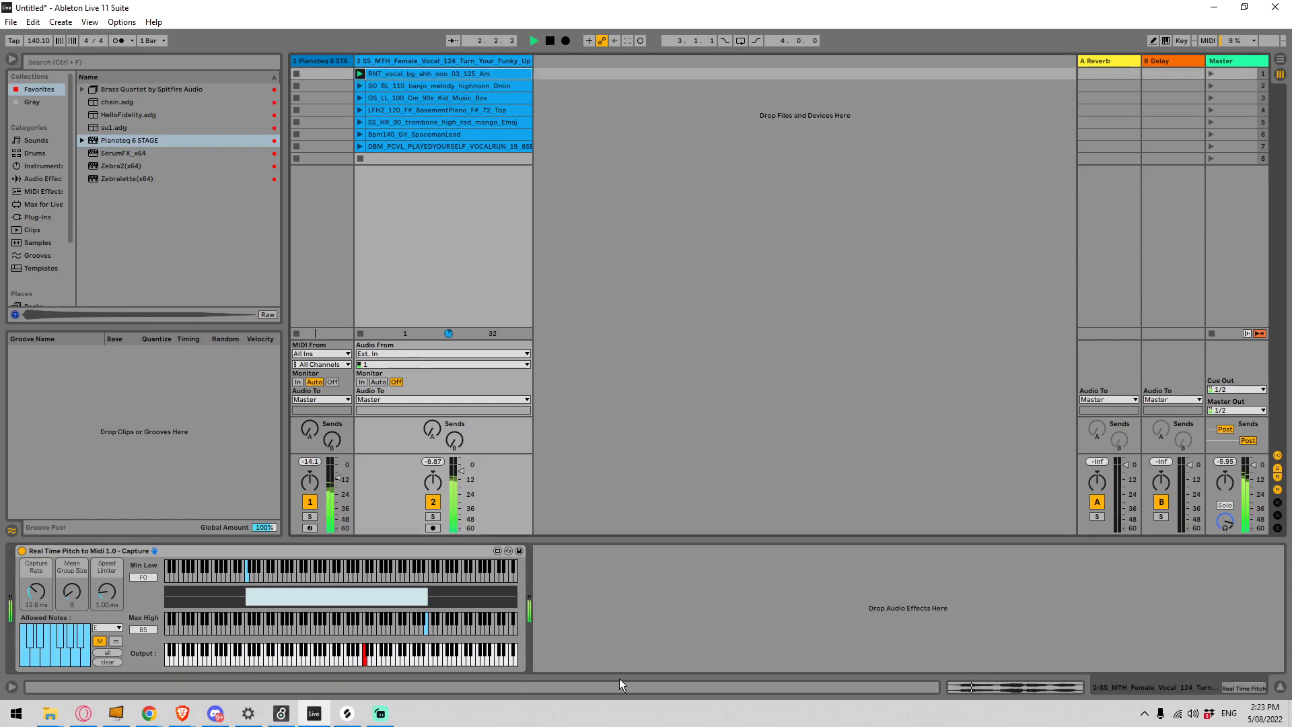
{"action": "left_click", "coordinate": [673, 601]}
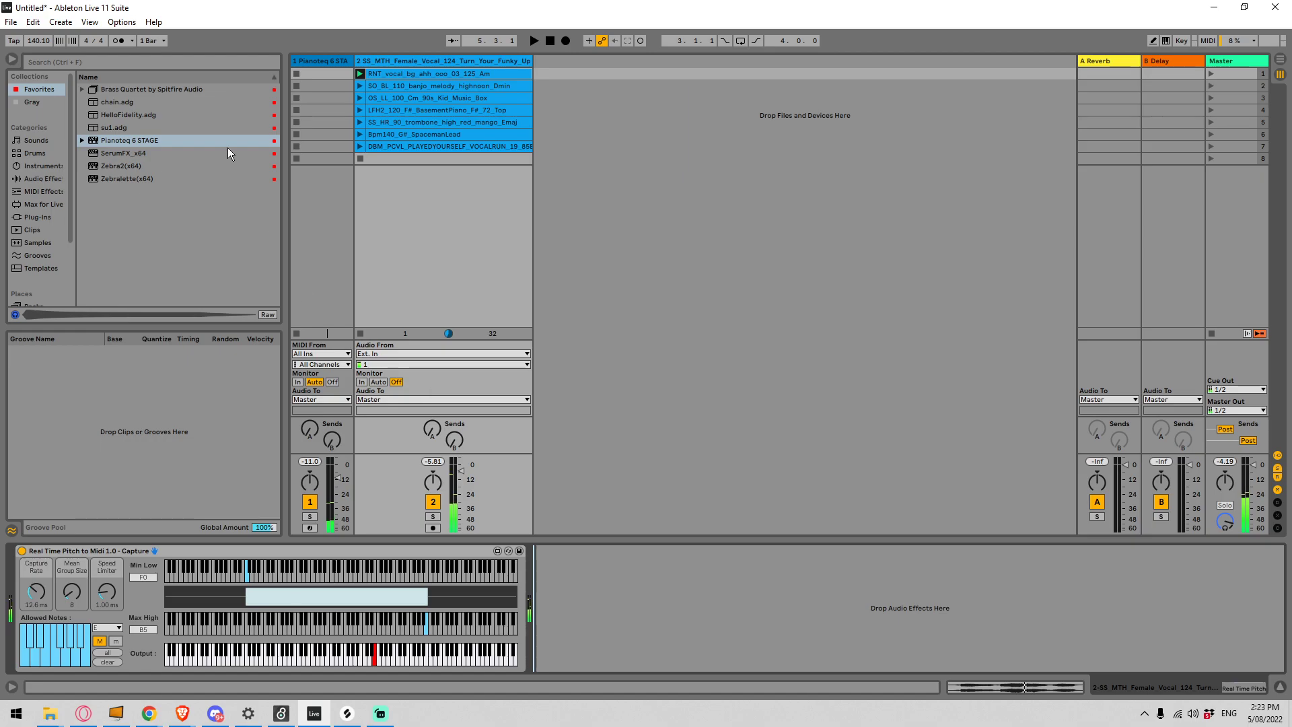
{"action": "left_click", "coordinate": [60, 177]}
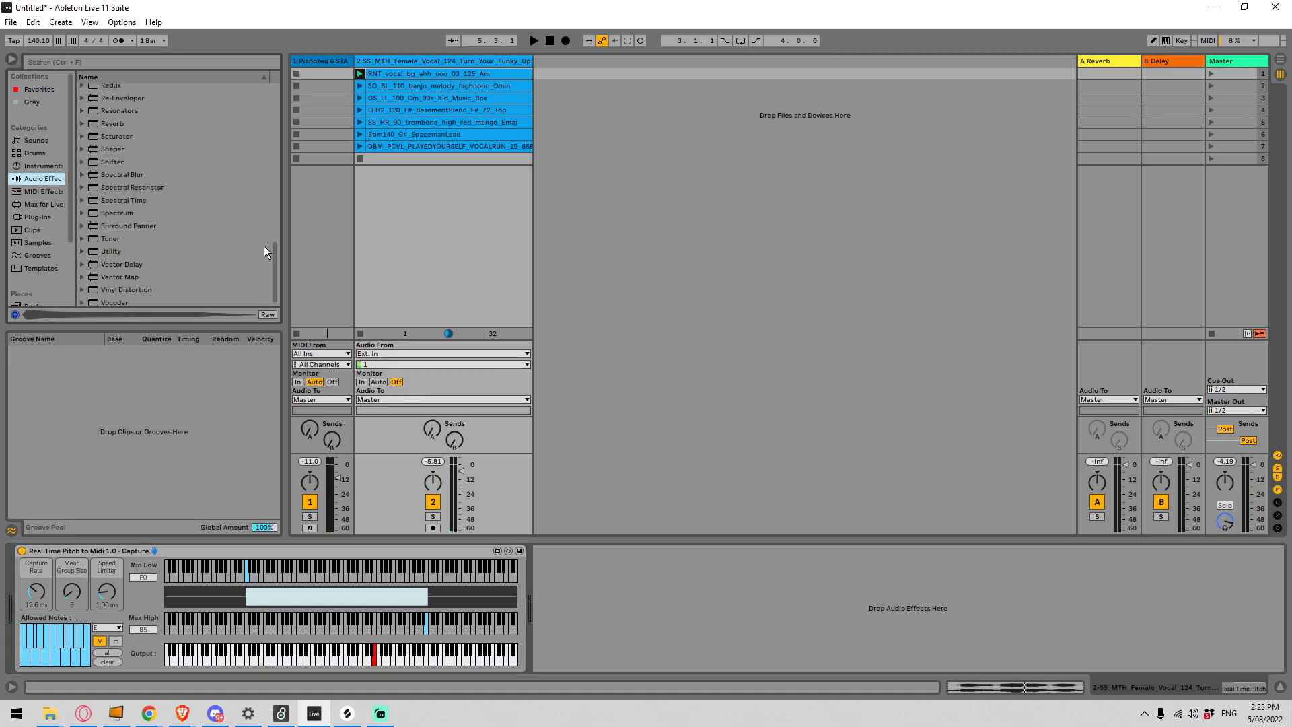
{"action": "scroll", "coordinate": [194, 246], "scroll_direction": "up", "scroll_amount": 4}
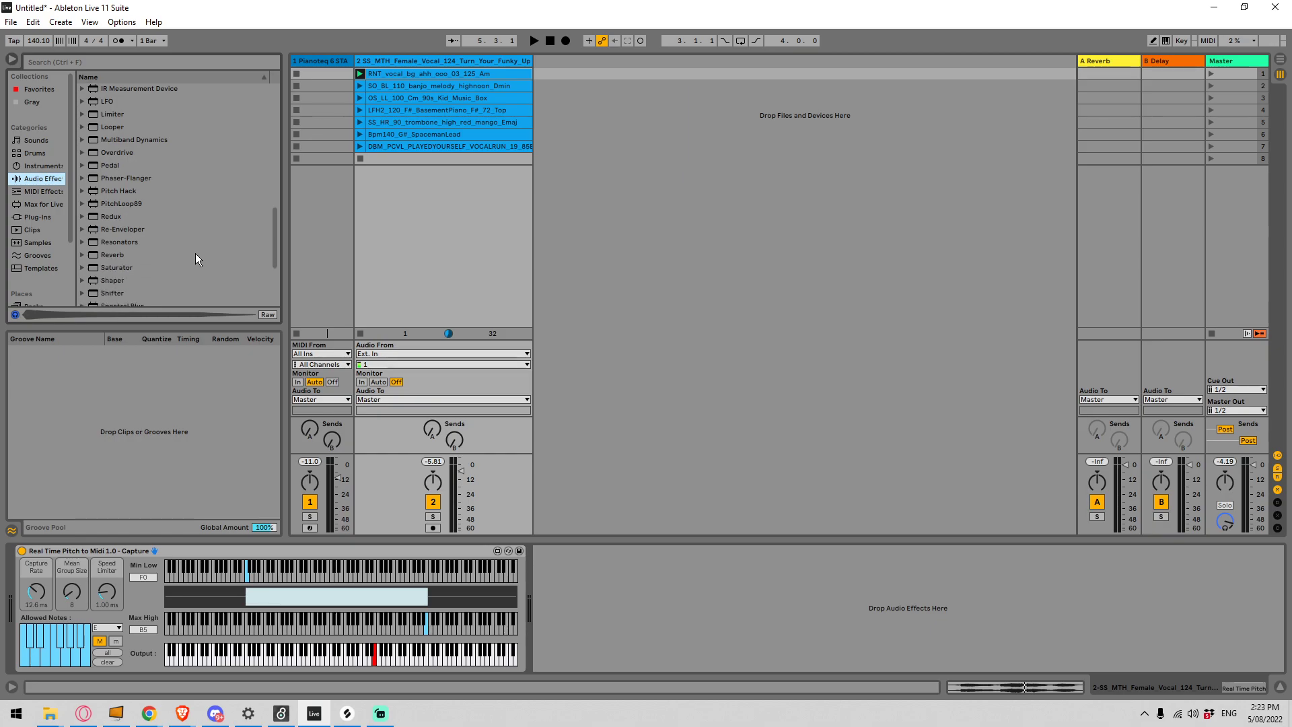
{"action": "scroll", "coordinate": [194, 253], "scroll_direction": "down", "scroll_amount": 2}
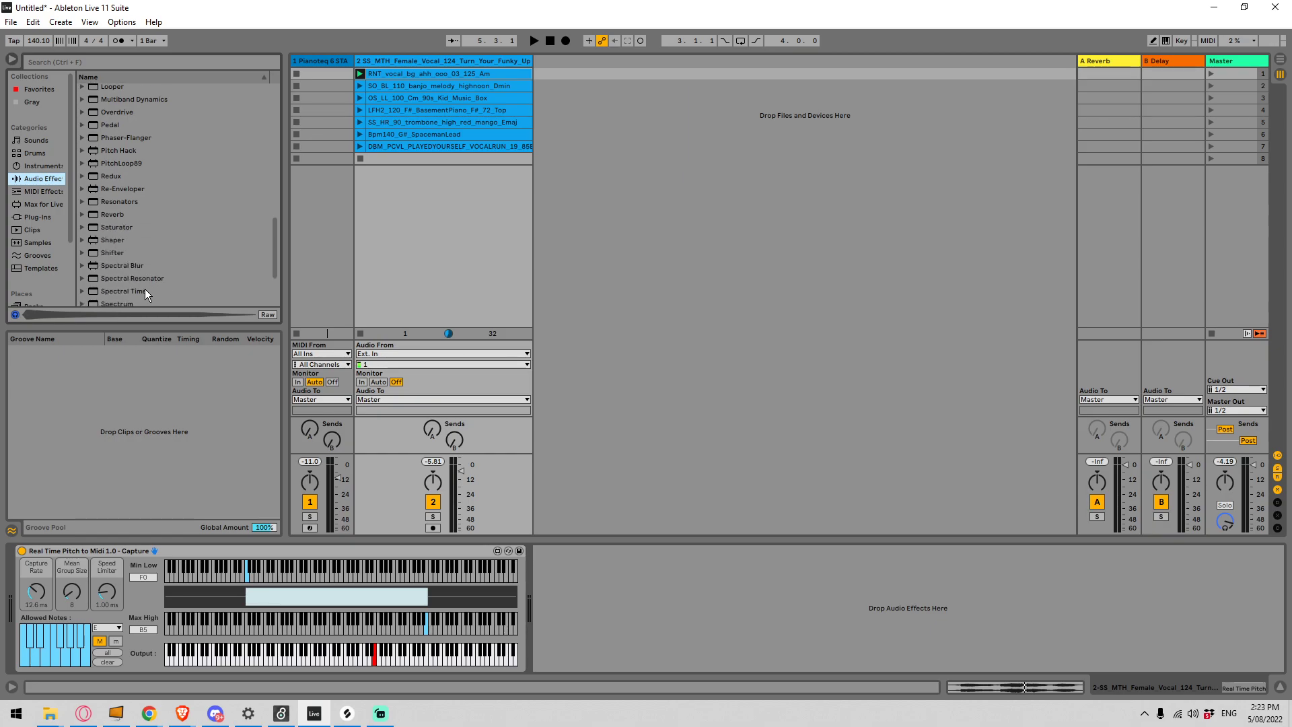
Step: Insert Spectral Resonator after Real Time Pitch to Midi on the vocal track
{"action": "left_click_drag", "start_coordinate": [128, 274], "coordinate": [588, 592]}
{"action": "left_click", "coordinate": [321, 58]}
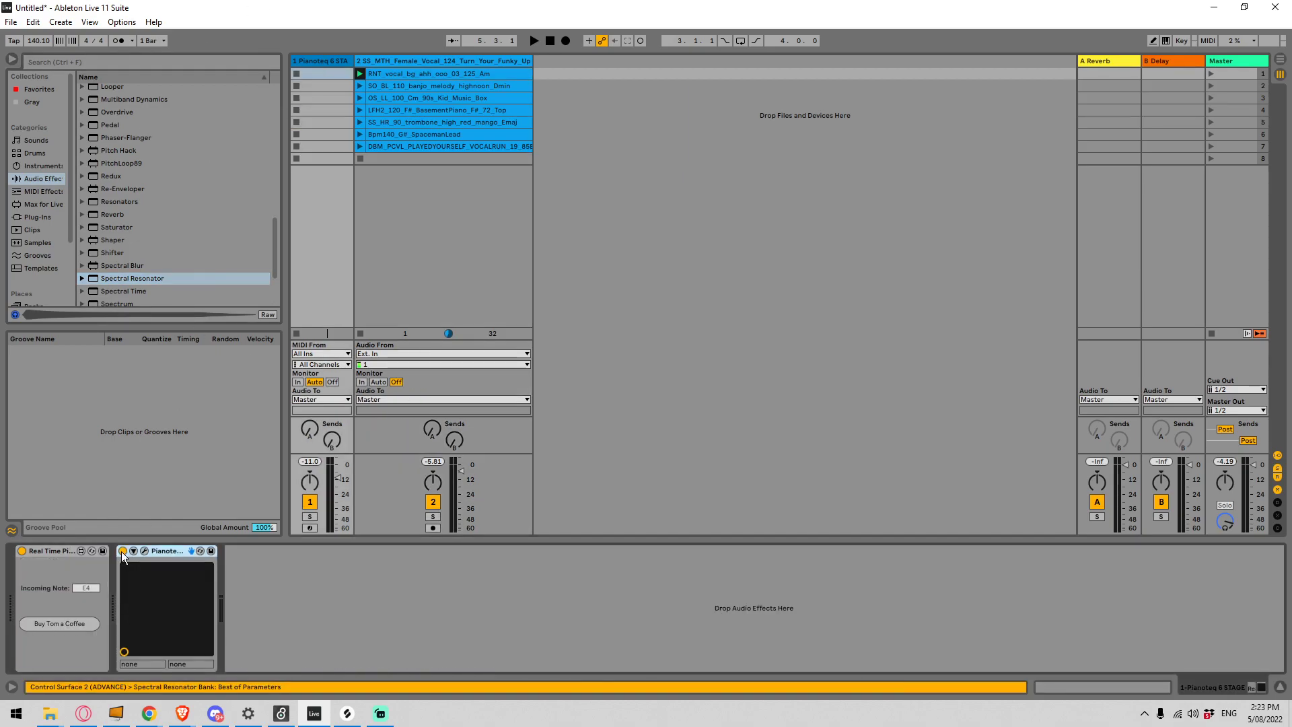
{"action": "left_click", "coordinate": [406, 62]}
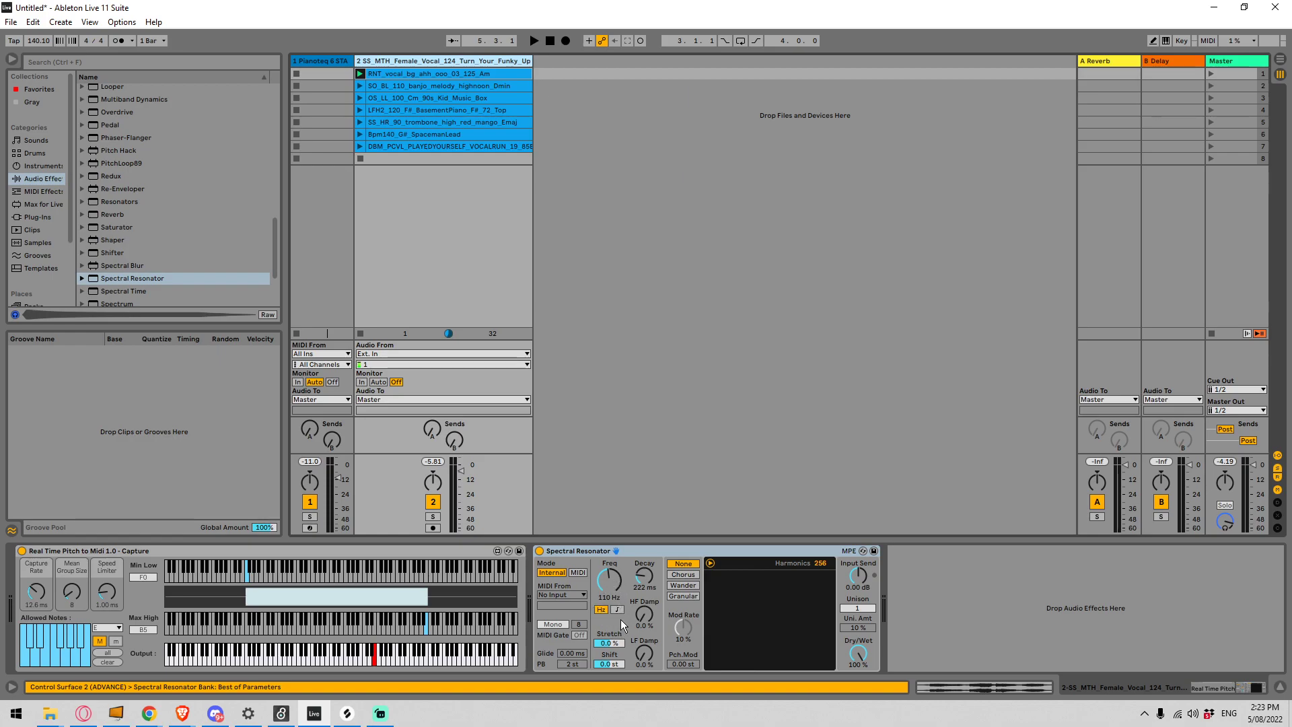
Step: Play the track and raise the Spectral Resonator's Decay to 1.25 s
{"action": "key", "text": "space"}
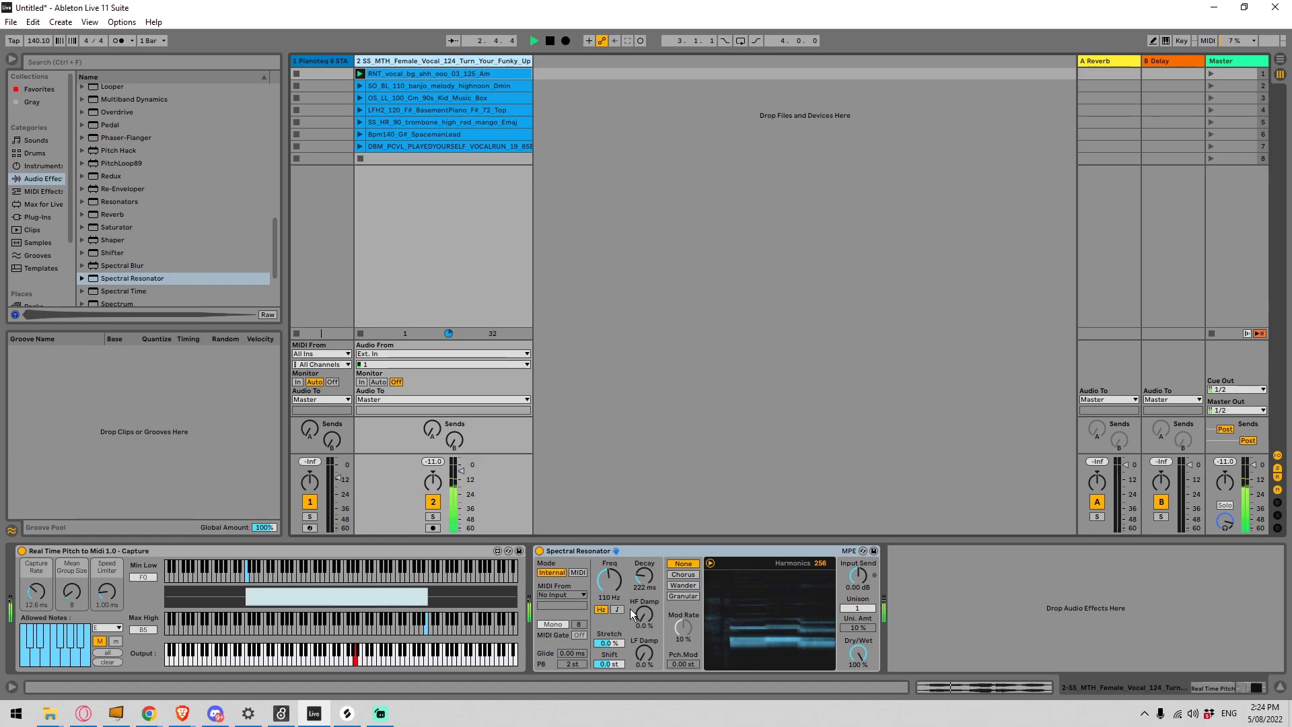
{"action": "left_click_drag", "start_coordinate": [644, 576], "coordinate": [644, 524]}
{"action": "left_click", "coordinate": [1016, 591]}
{"action": "key", "text": "space"}
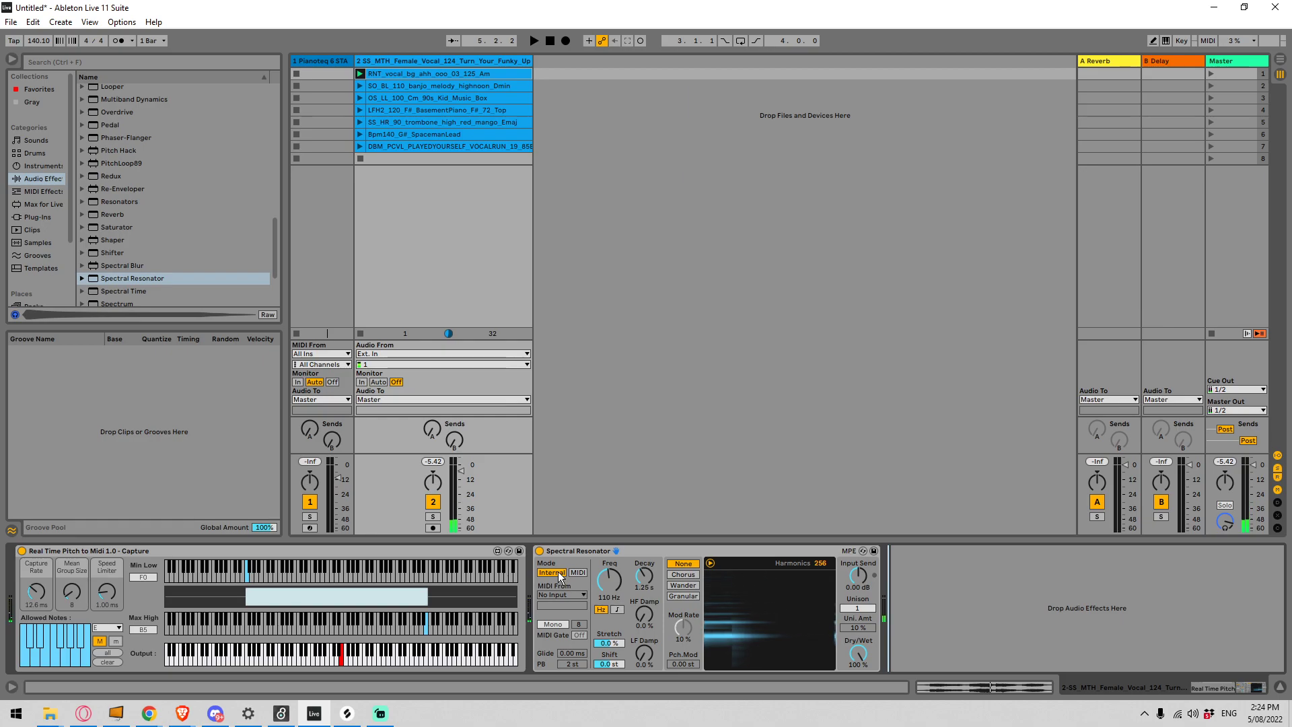
Step: Put the Spectral Resonator in MIDI mode fed from 1-Pianoteq 6 STAGE and play
{"action": "left_click", "coordinate": [578, 572]}
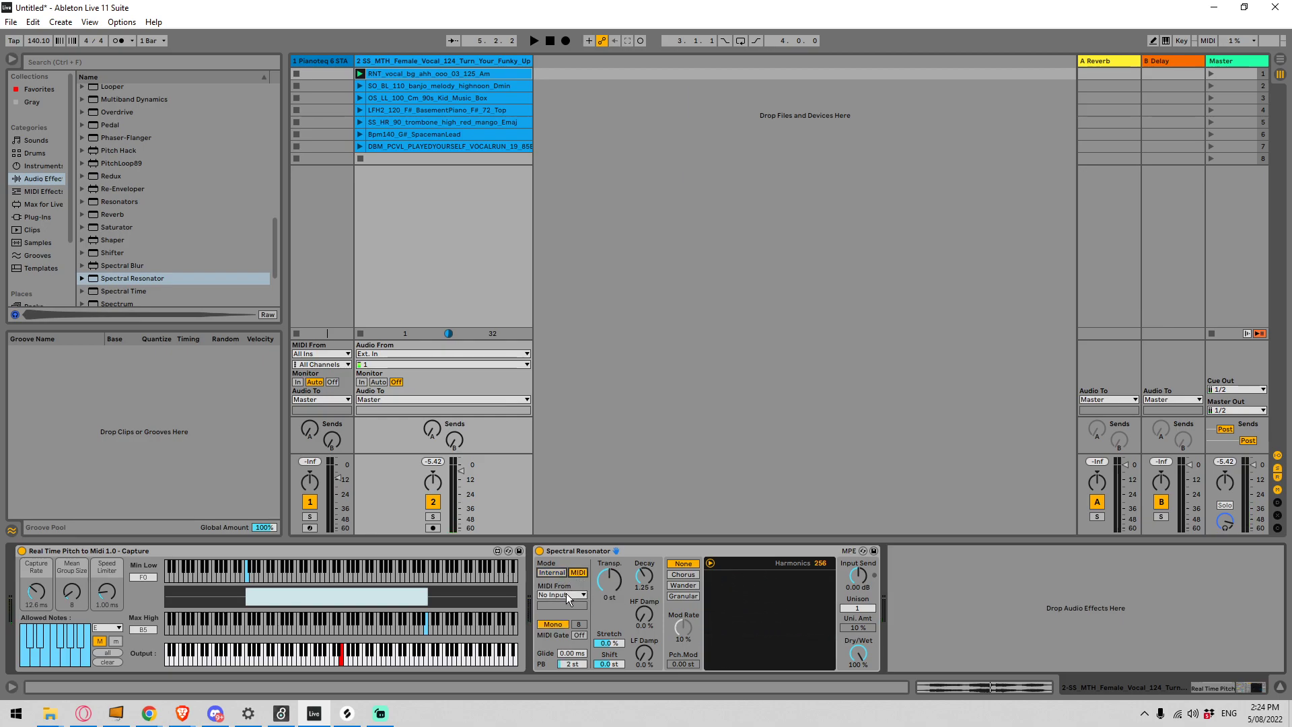
{"action": "left_click", "coordinate": [567, 595]}
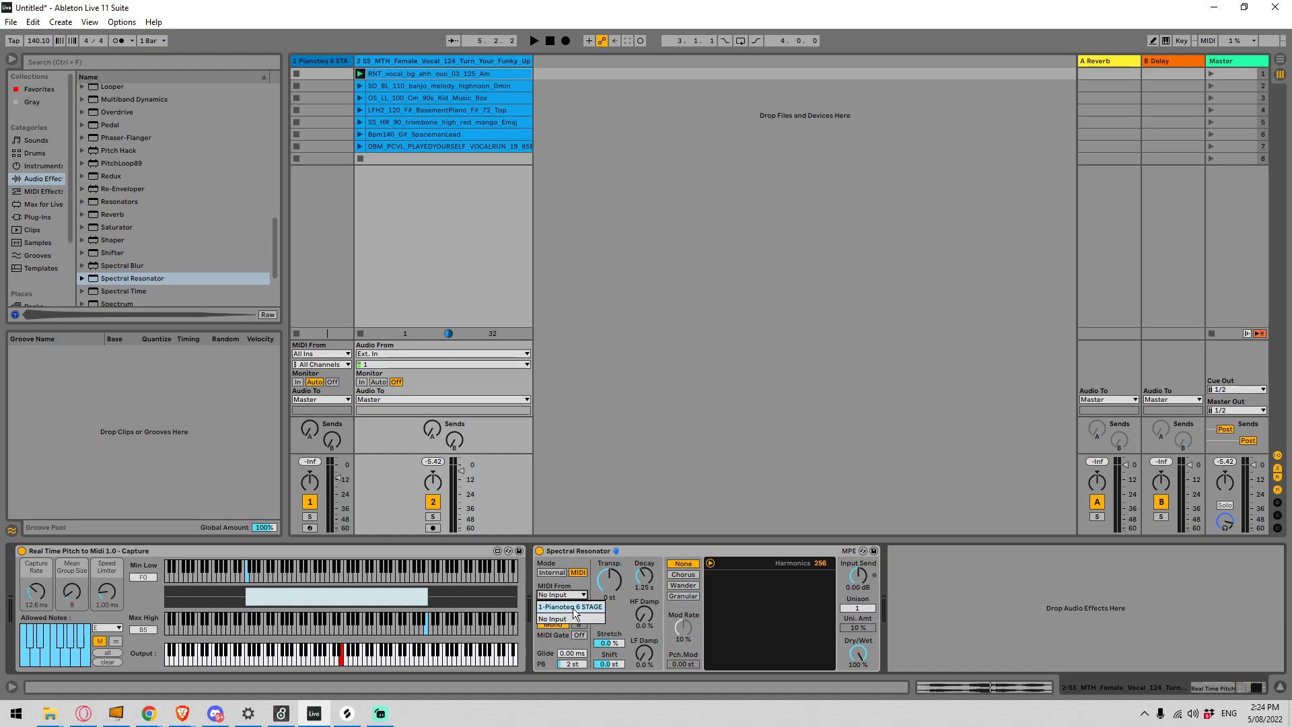
{"action": "left_click", "coordinate": [572, 607]}
{"action": "key", "text": "space"}
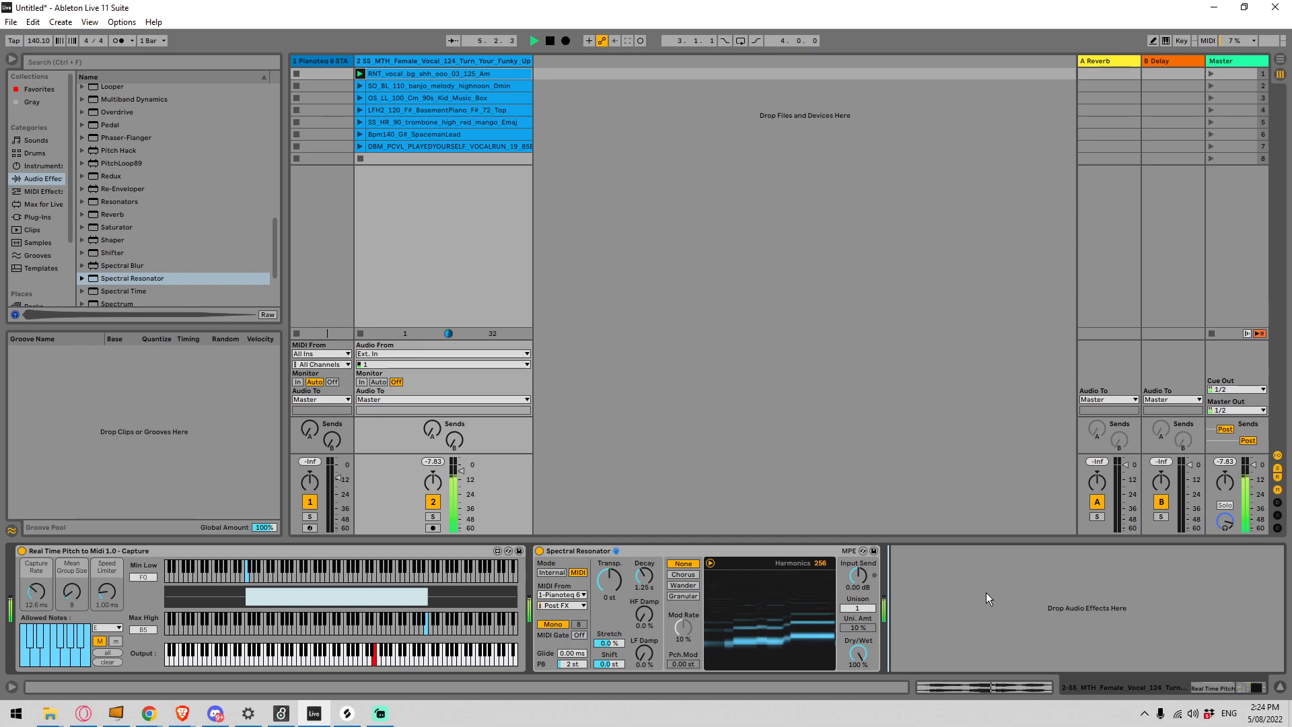
Step: Transpose the Spectral Resonator down to -24 st and audition it
{"action": "key", "text": "space"}
{"action": "type", "text": "-24"}
{"action": "key", "text": "Return"}
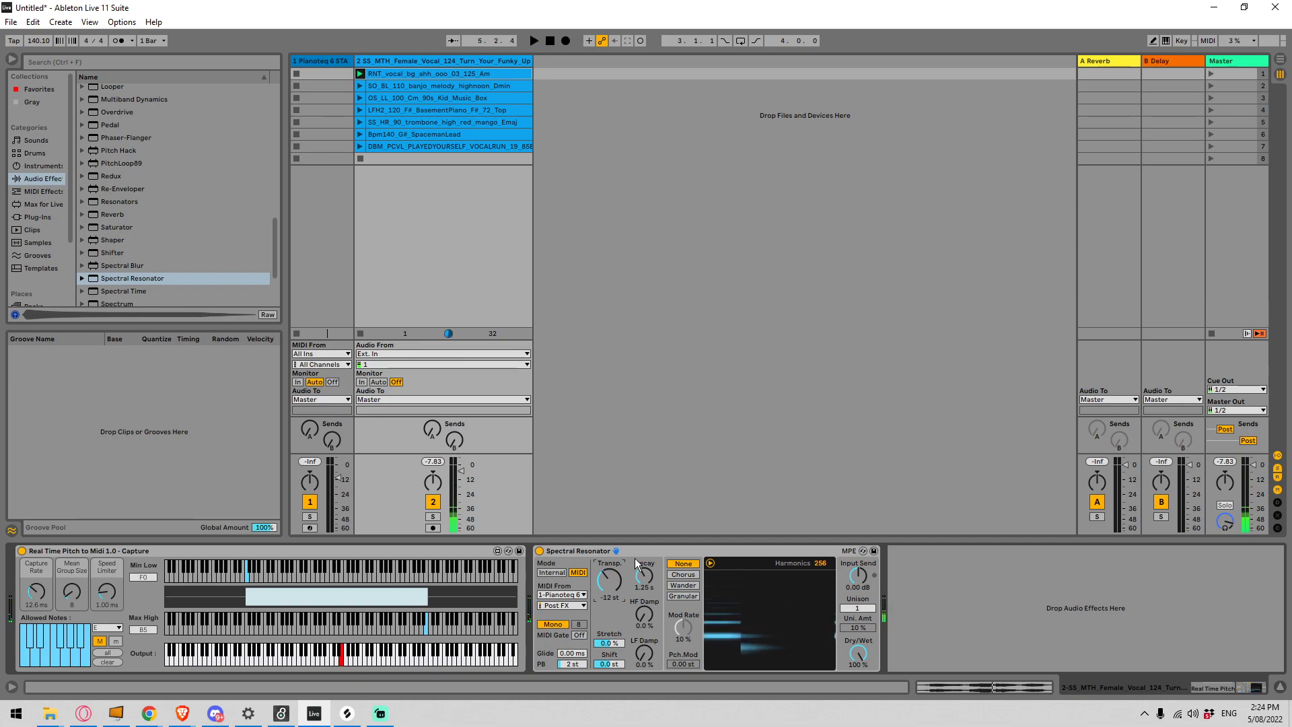
{"action": "key", "text": "space"}
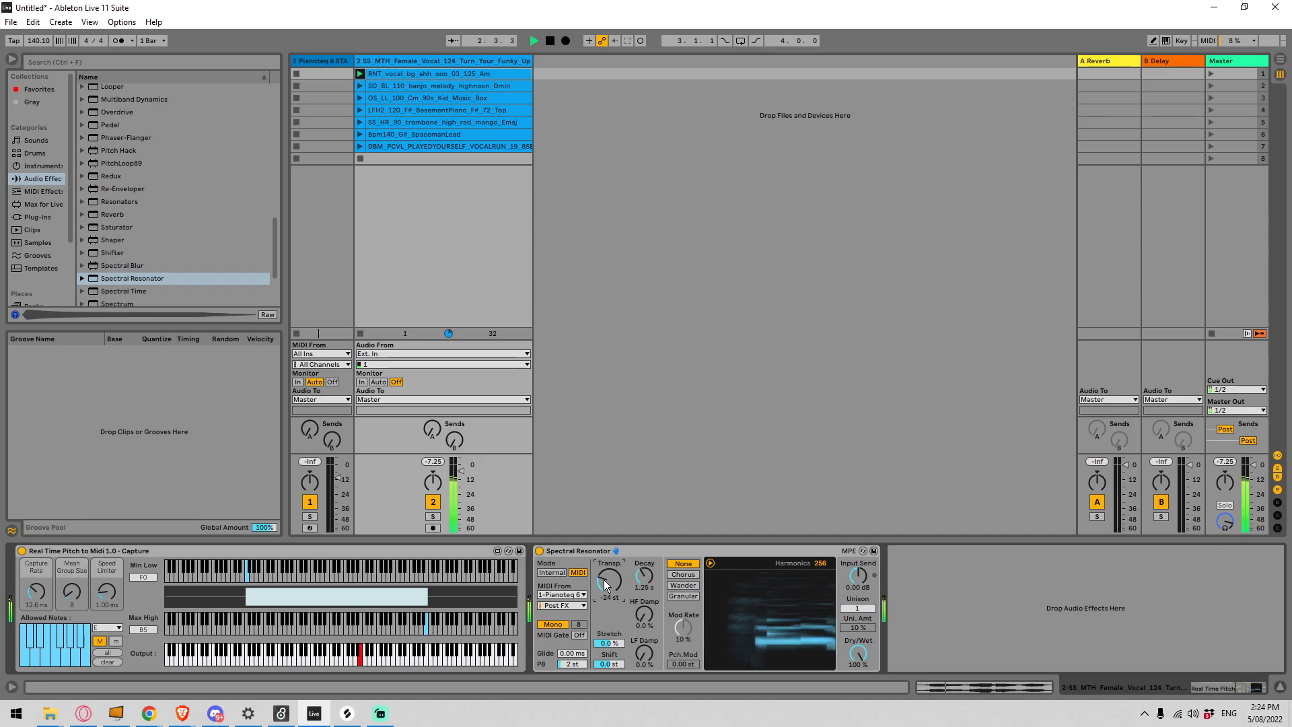
{"action": "key", "text": "space"}
Step: Drop the transposition to -48 st and shorten Decay to about 329 ms
{"action": "type", "text": "-48"}
{"action": "key", "text": "Return"}
{"action": "key", "text": "space"}
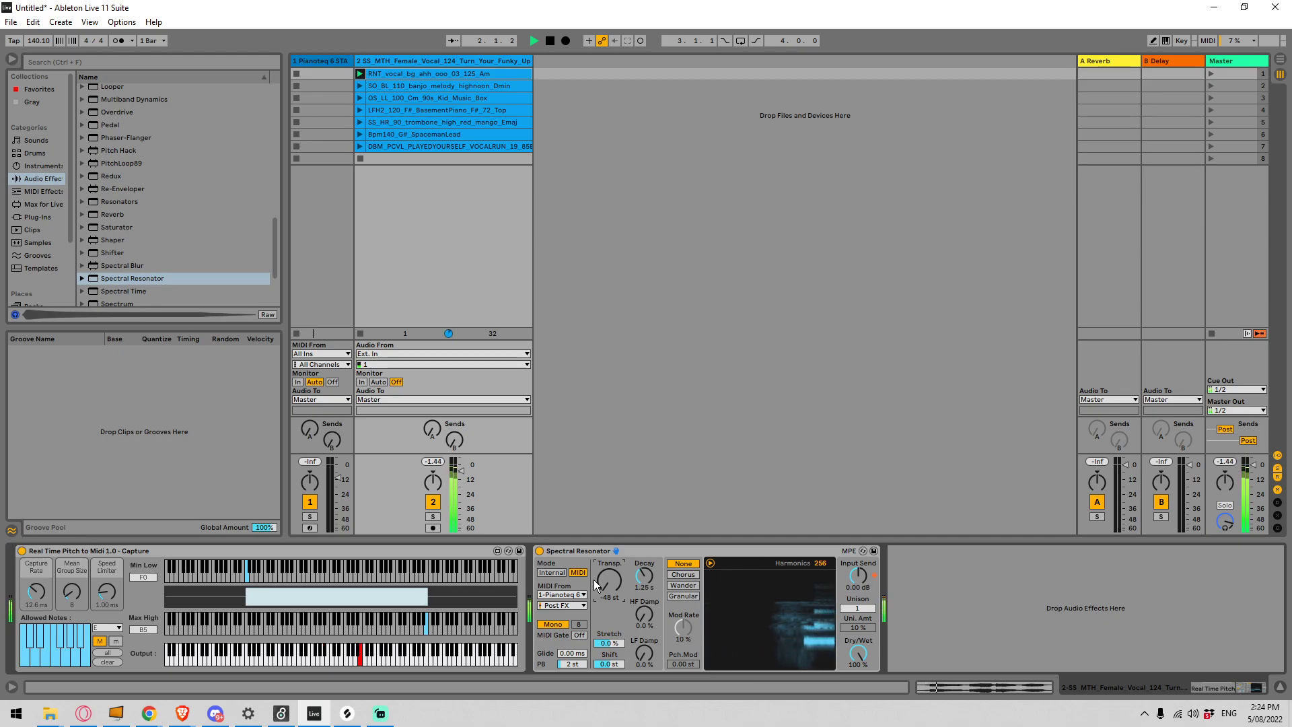
{"action": "left_click_drag", "start_coordinate": [642, 579], "coordinate": [642, 596]}
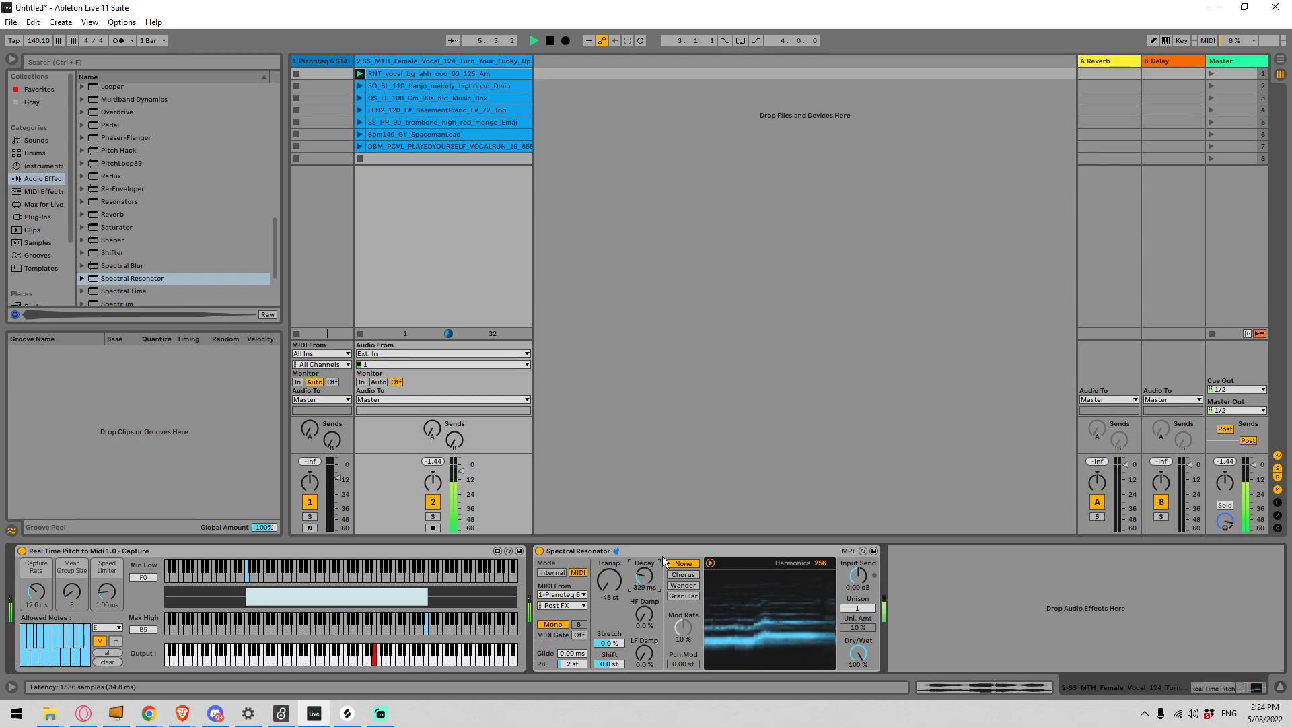
{"action": "key", "text": "space"}
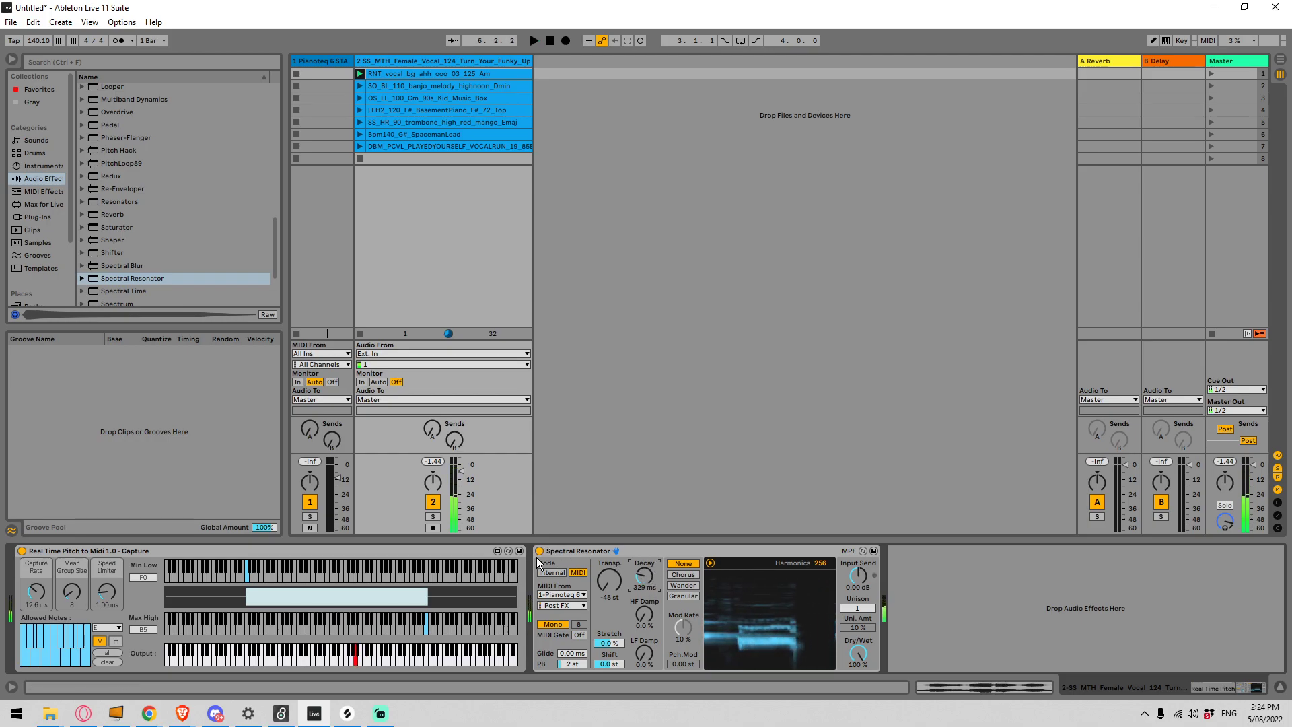
Step: Bypass the Spectral Resonator and launch the vocal run, SpacemanLead, trombone and BasementPiano clips
{"action": "left_click", "coordinate": [539, 550]}
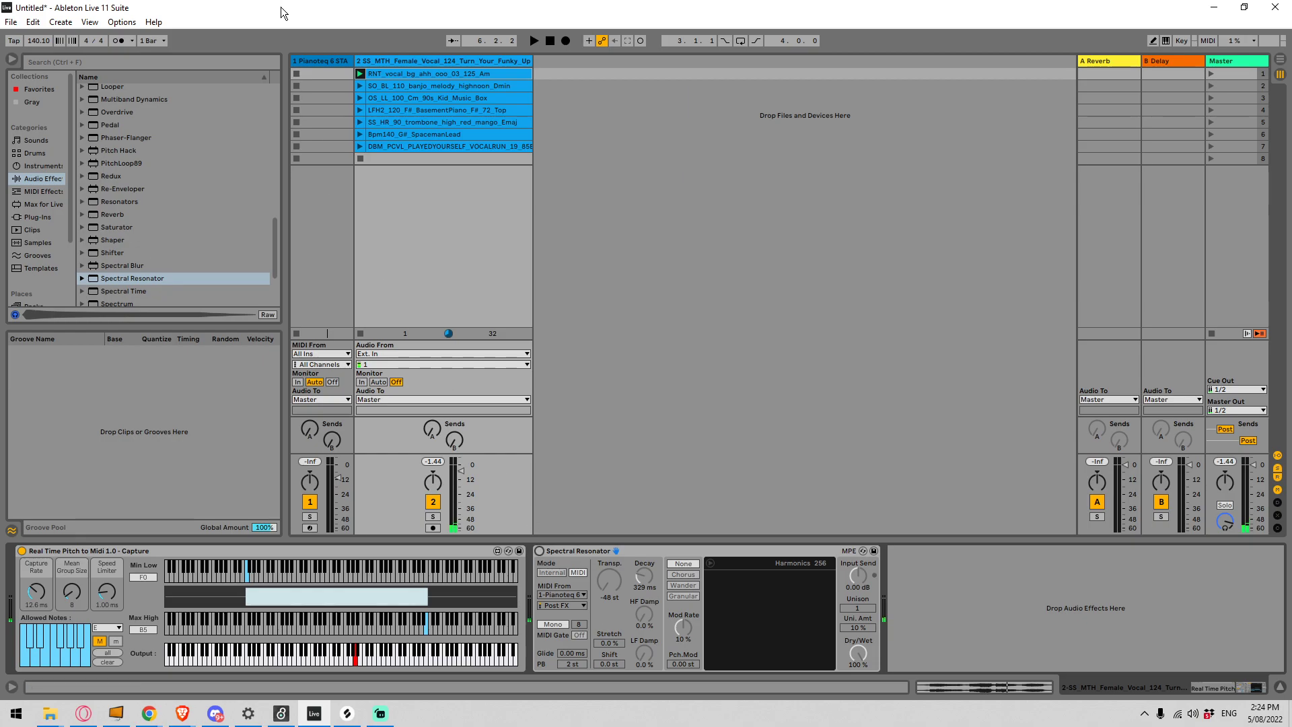
{"action": "left_click", "coordinate": [360, 146]}
{"action": "left_click", "coordinate": [361, 134]}
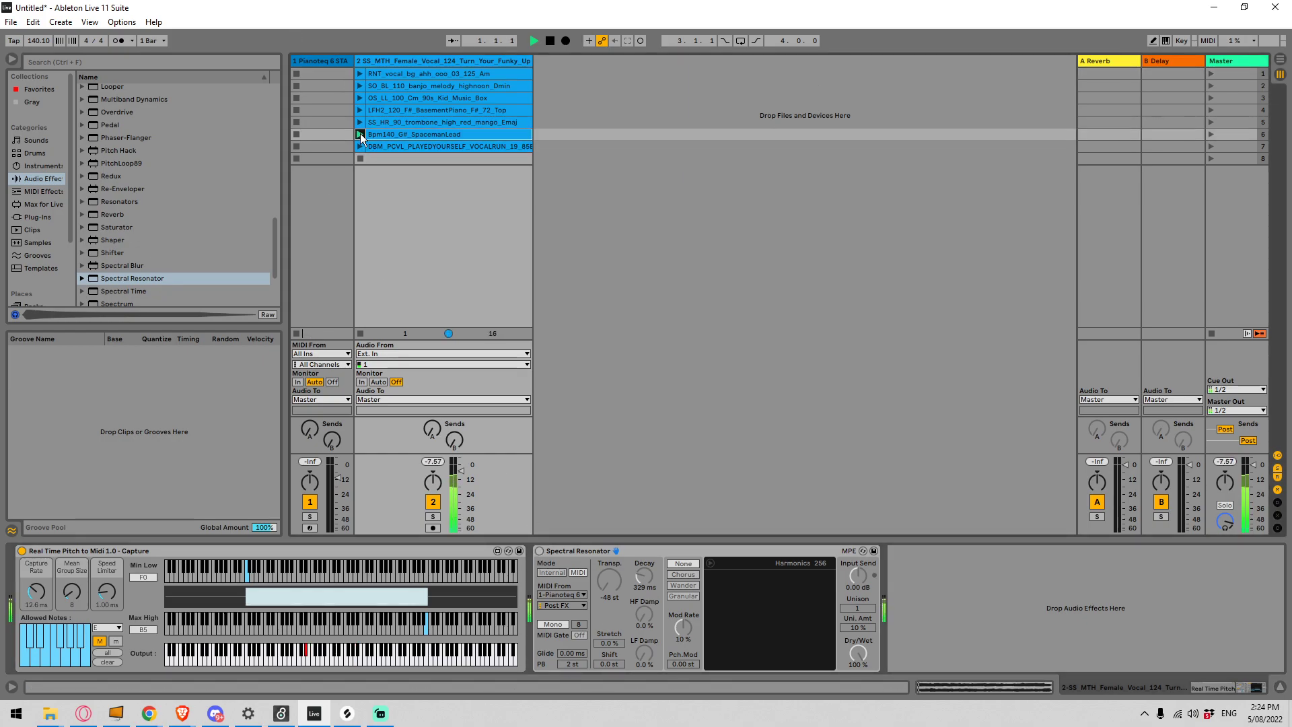
{"action": "left_click", "coordinate": [361, 126]}
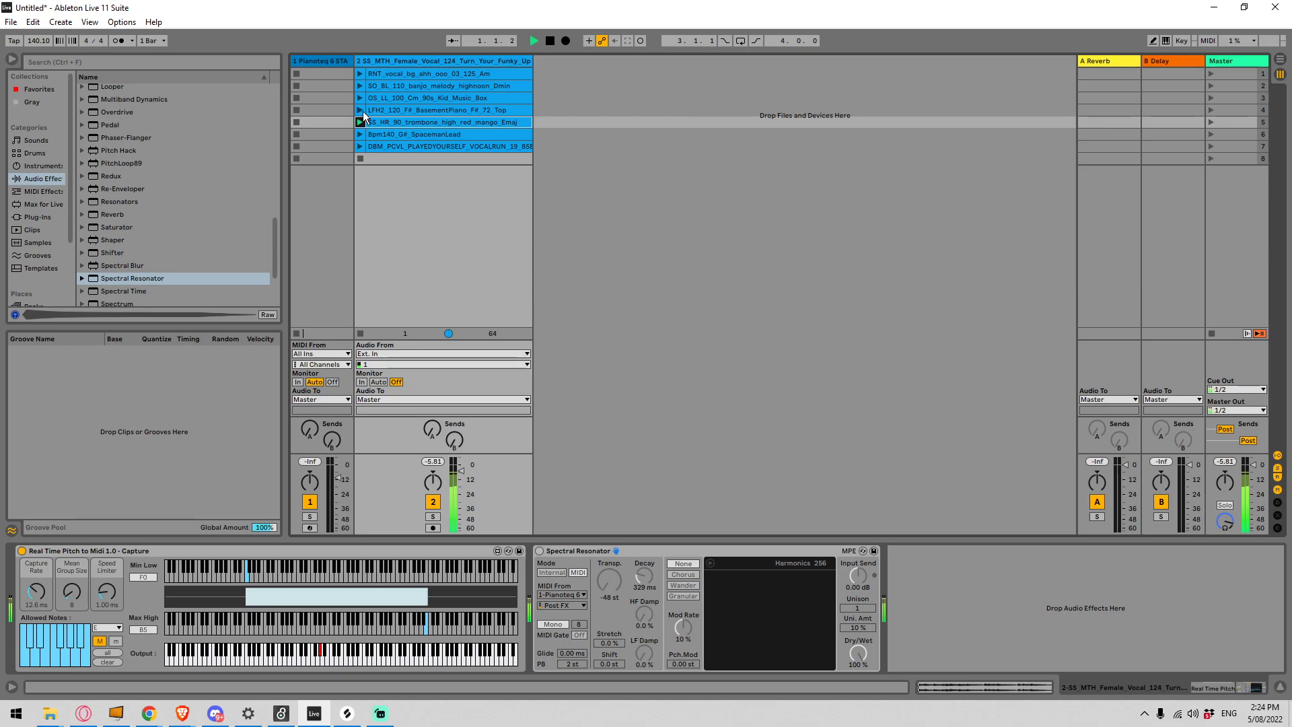
{"action": "left_click", "coordinate": [360, 110]}
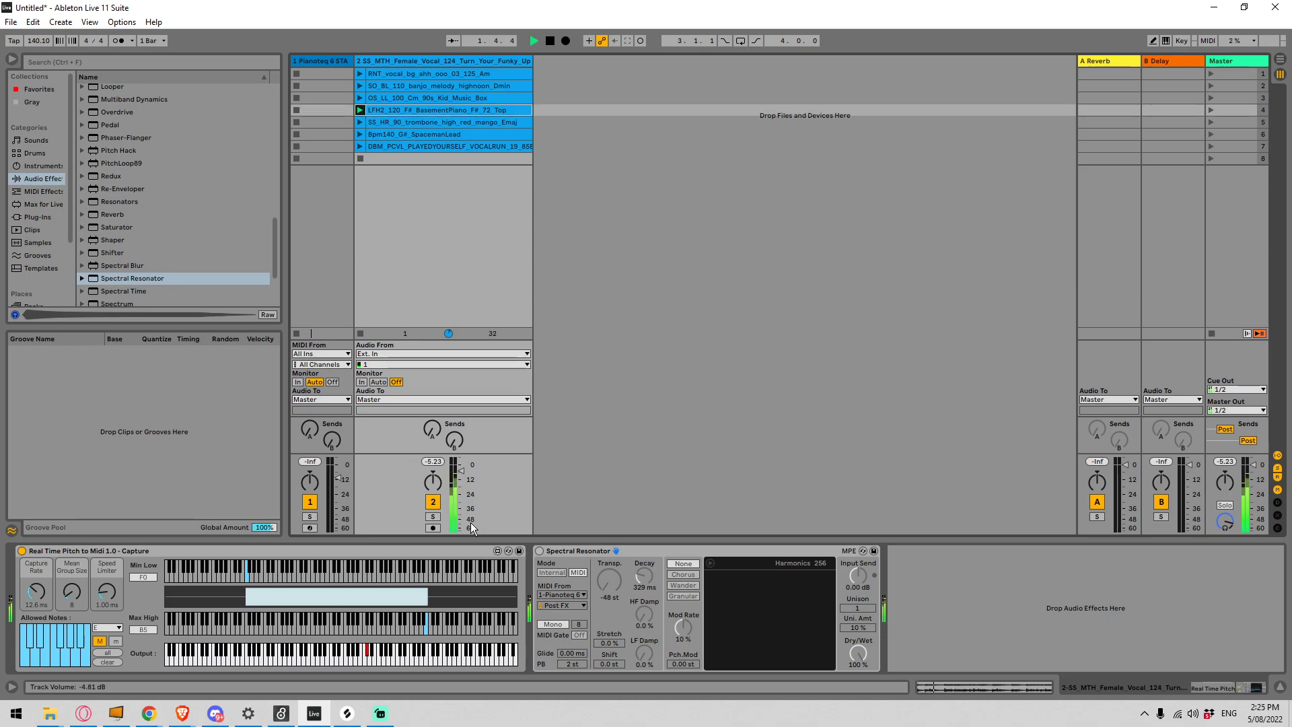
Step: Re-enable the Spectral Resonator with Decay 853 ms and transposition -12 st, then stop
{"action": "left_click", "coordinate": [540, 549]}
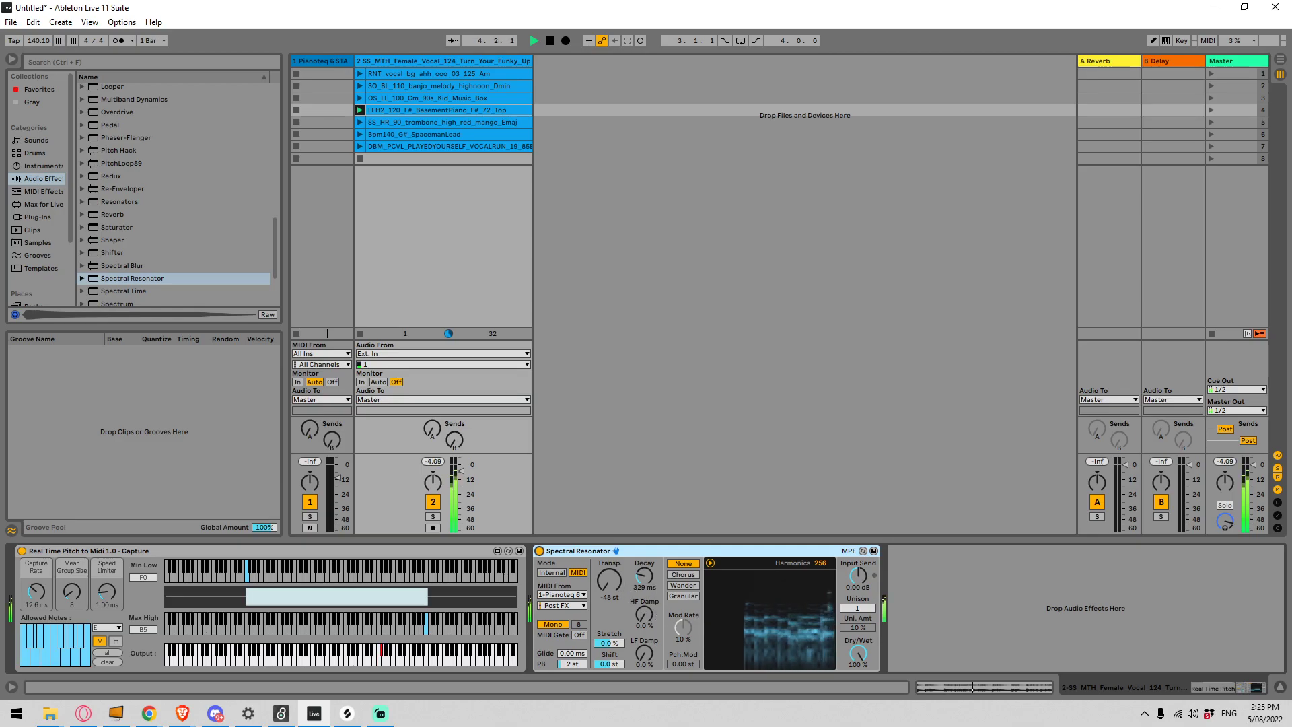
{"action": "left_click_drag", "start_coordinate": [645, 577], "coordinate": [644, 552]}
{"action": "left_click_drag", "start_coordinate": [608, 595], "coordinate": [613, 568]}
{"action": "scroll", "coordinate": [613, 568], "scroll_direction": "down", "scroll_amount": 12}
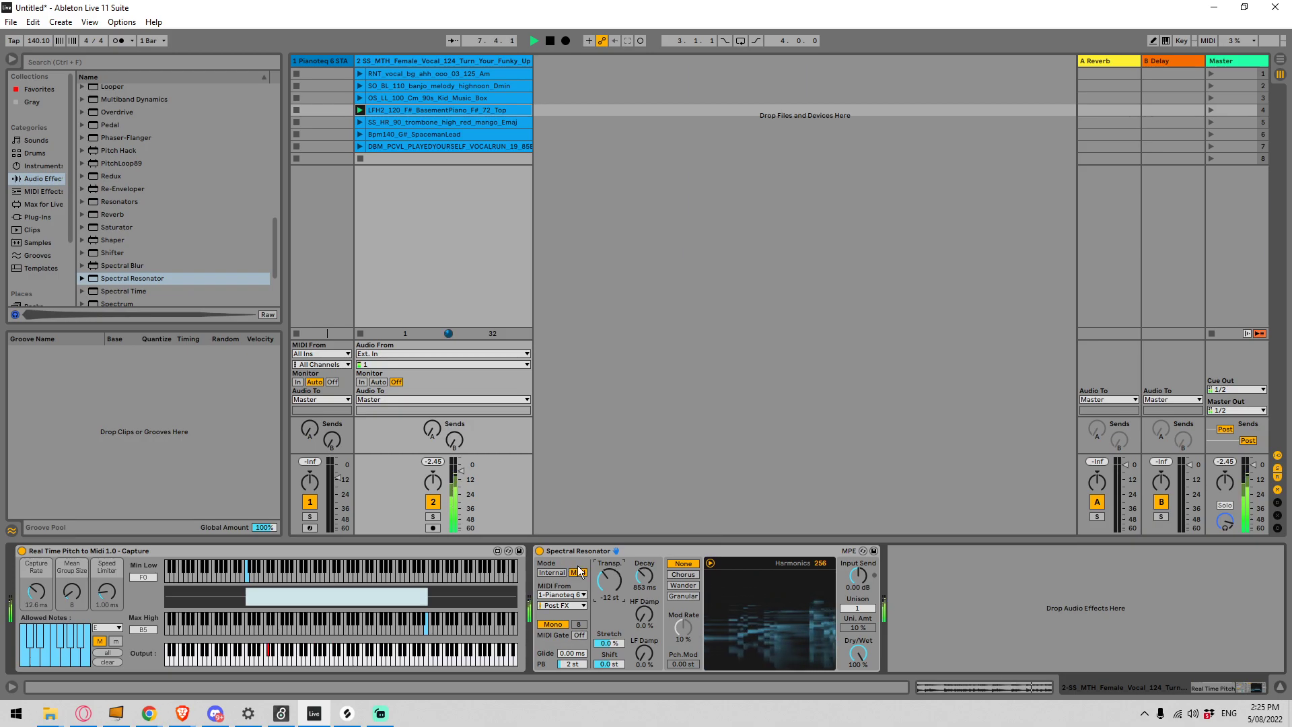
{"action": "key", "text": "space"}
Step: Toggle the Spectral Resonator off and on while launching the 90s Kid Music Box clip
{"action": "left_click", "coordinate": [534, 40]}
{"action": "key", "text": "space"}
{"action": "key", "text": "0"}
{"action": "left_click", "coordinate": [360, 97]}
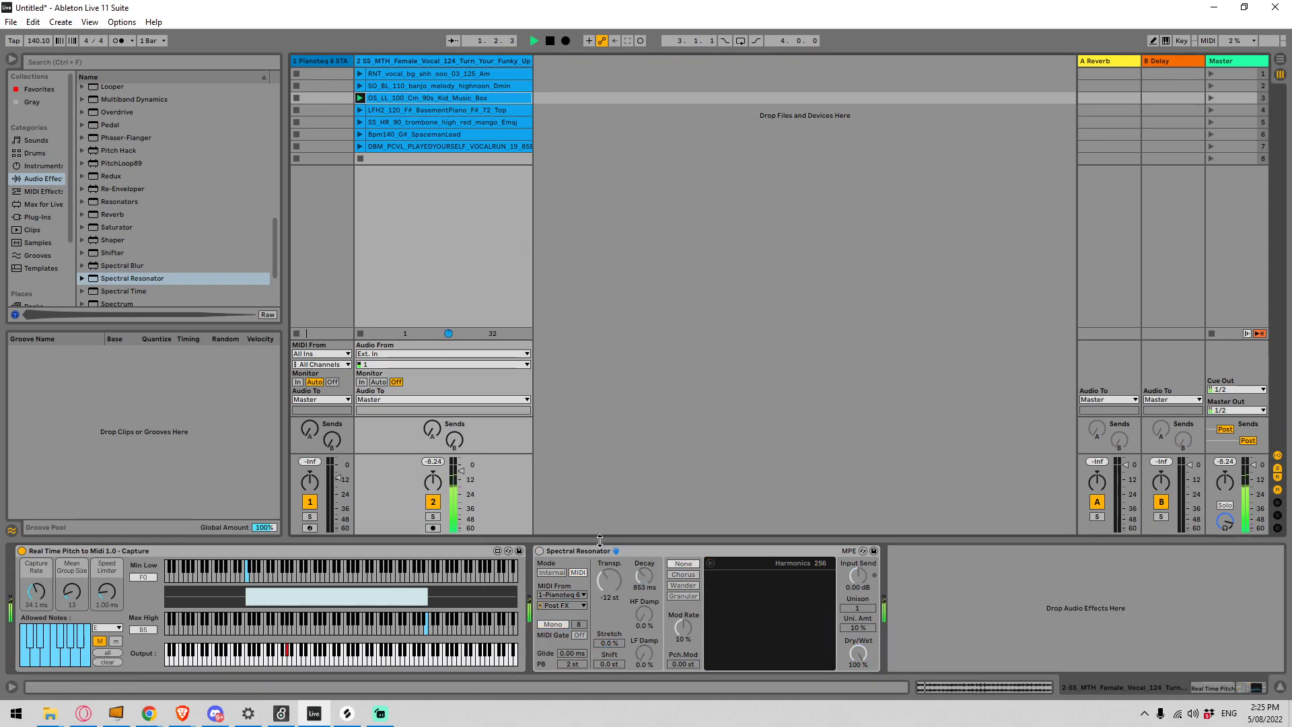
{"action": "key", "text": "0"}
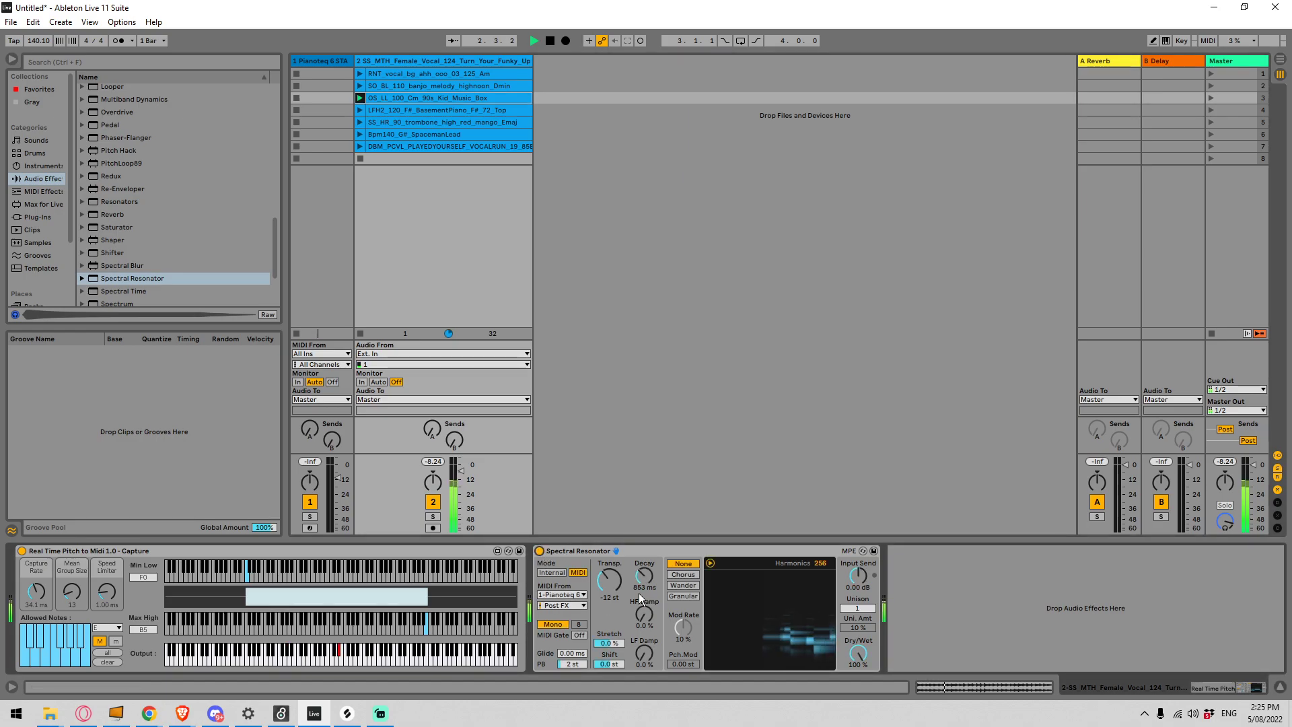
Step: Set resonator Decay to 4.22 s, transposition -24 st, and Capture Rate 10.4 ms
{"action": "left_click_drag", "start_coordinate": [644, 596], "coordinate": [644, 565]}
{"action": "left_click", "coordinate": [613, 592]}
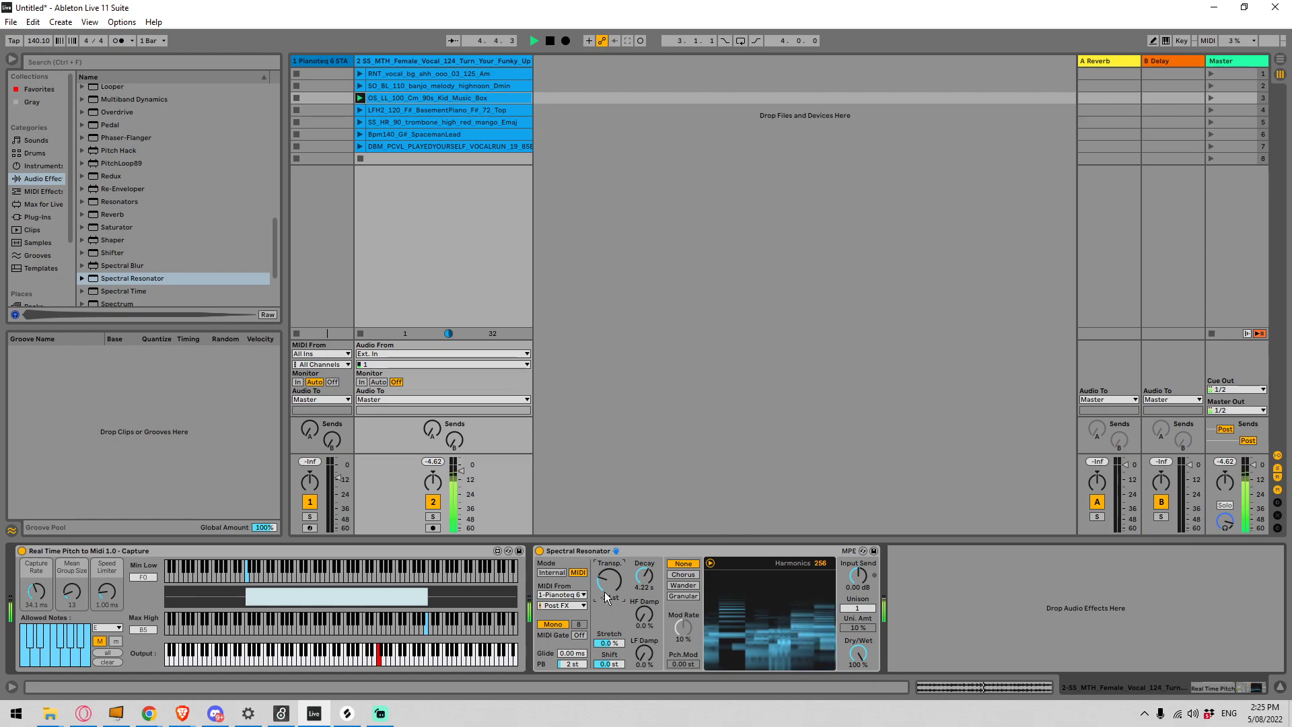
{"action": "mouse_move", "coordinate": [37, 591]}
{"action": "left_mouse_down"}
{"action": "mouse_move", "coordinate": [37, 622]}
{"action": "mouse_move", "coordinate": [71, 606]}
{"action": "mouse_move", "coordinate": [71, 626]}
{"action": "mouse_move", "coordinate": [36, 579]}
{"action": "left_mouse_up"}
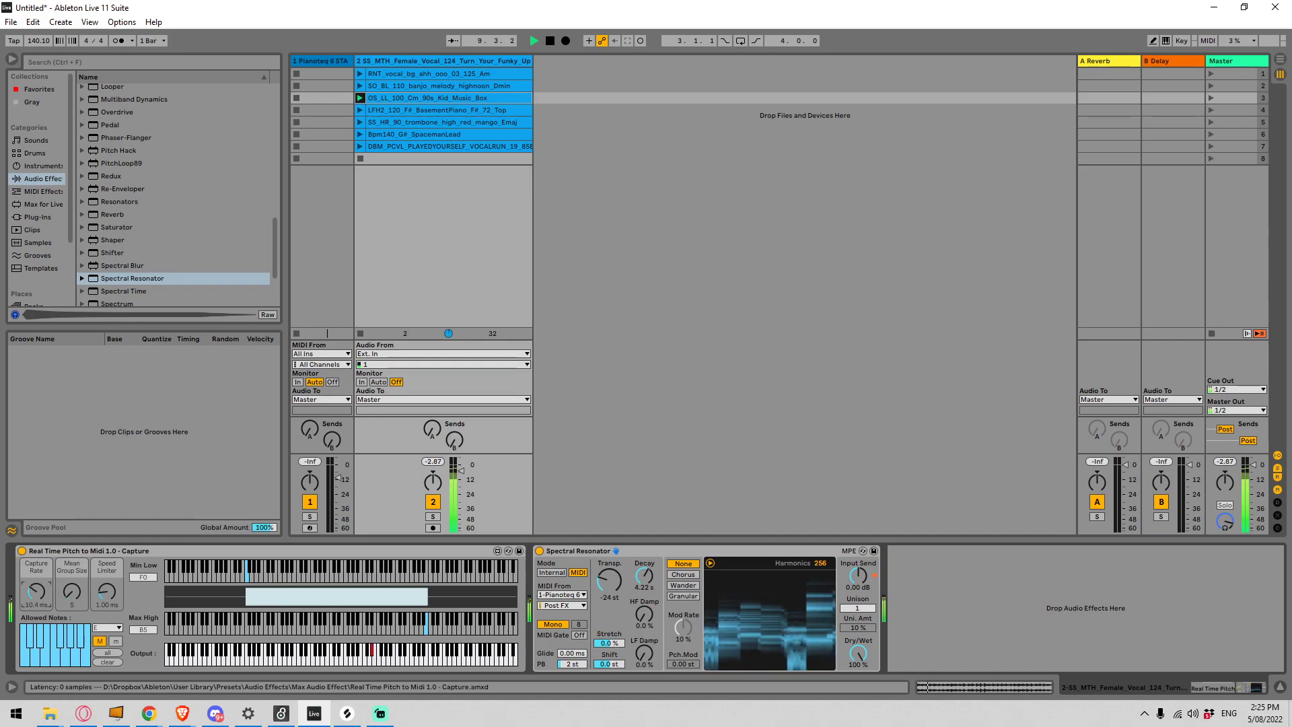
Step: Bypass the Spectral Resonator and insert Corpus after it
{"action": "left_click", "coordinate": [539, 550]}
{"action": "left_click_drag", "start_coordinate": [272, 233], "coordinate": [271, 134]}
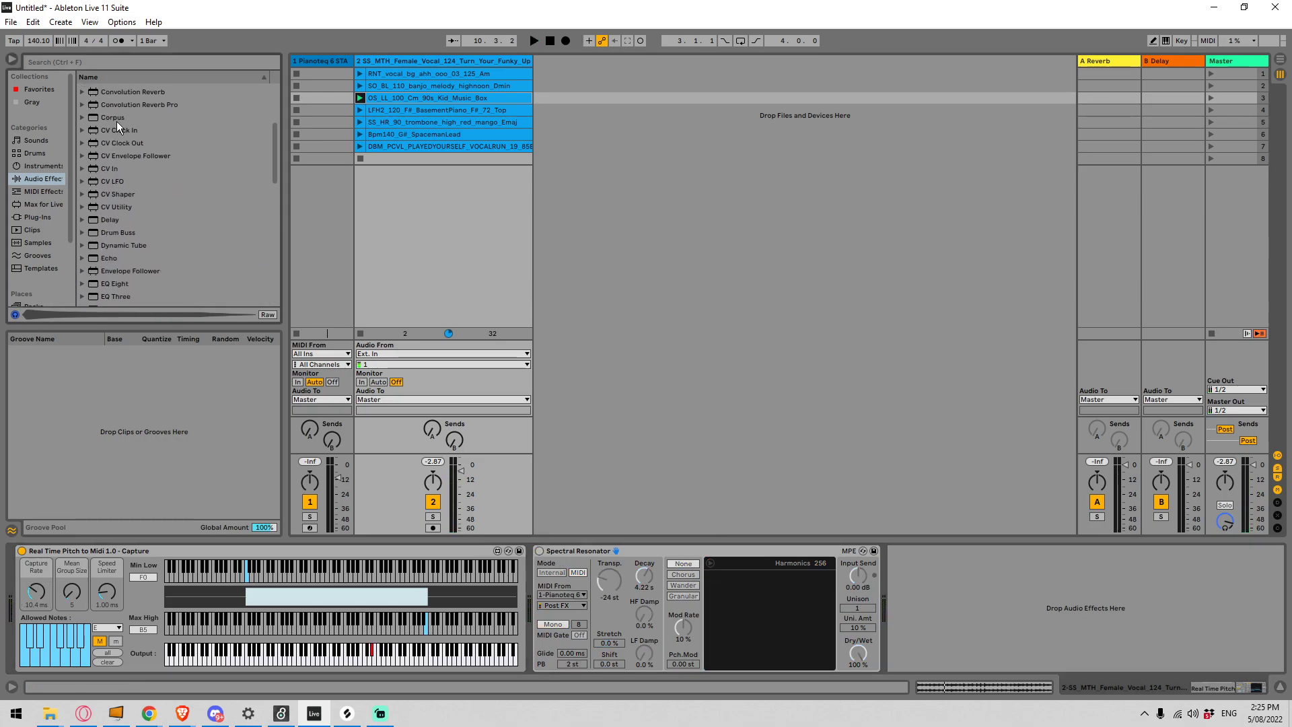
{"action": "left_click_drag", "start_coordinate": [116, 121], "coordinate": [944, 588]}
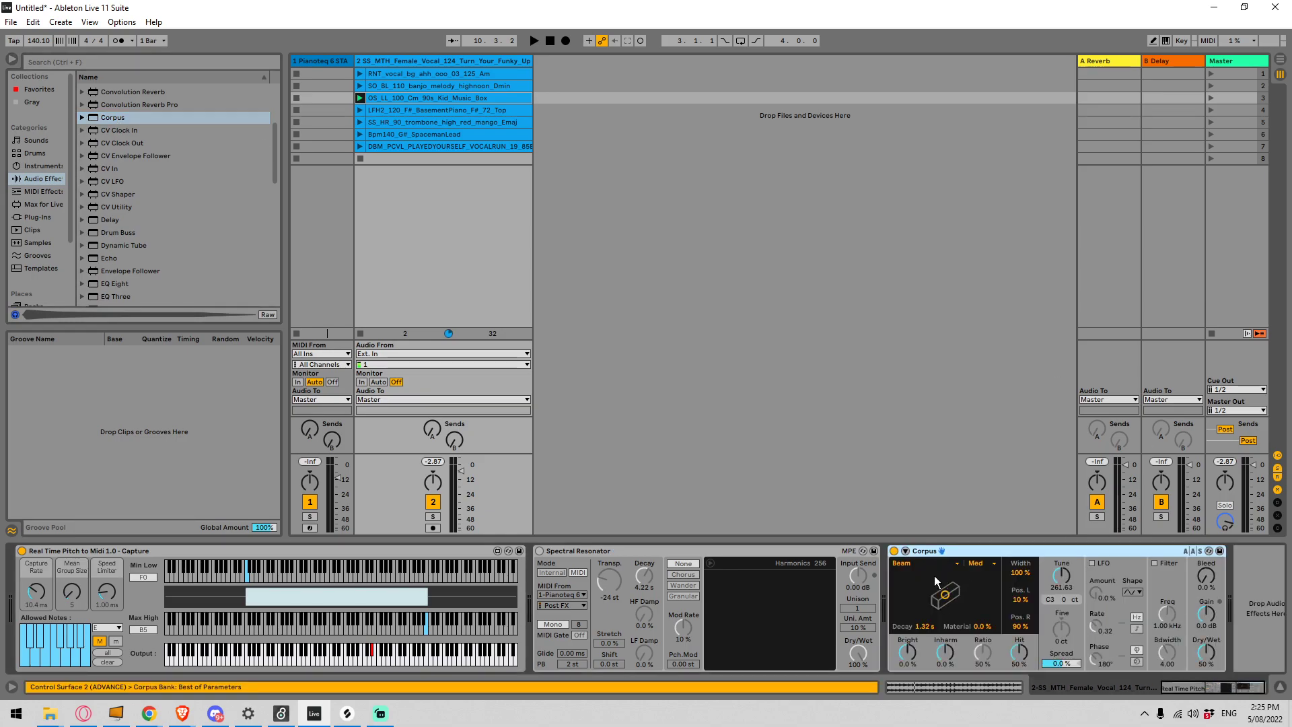
Step: Feed Corpus MIDI from 1-Pianoteq 6 STAGE controlling Frequency, with decay 3.68 s
{"action": "left_click", "coordinate": [906, 551]}
{"action": "left_click", "coordinate": [918, 571]}
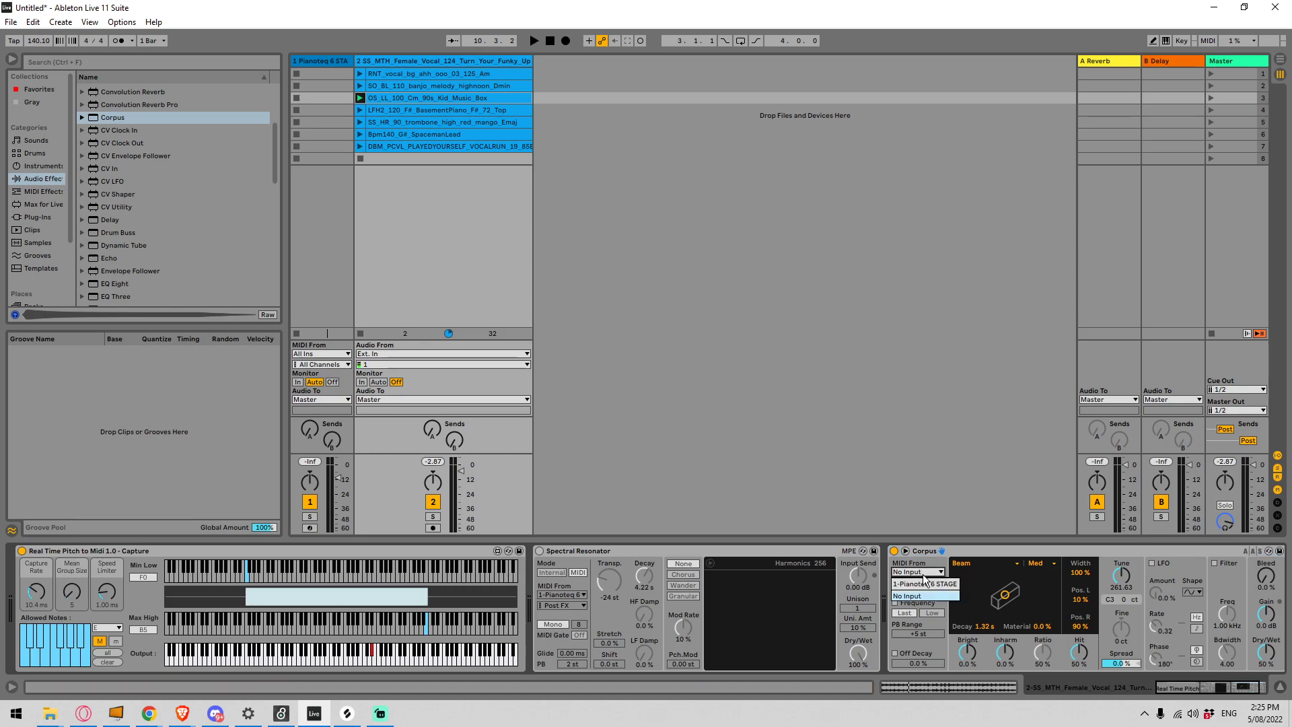
{"action": "left_click", "coordinate": [927, 584]}
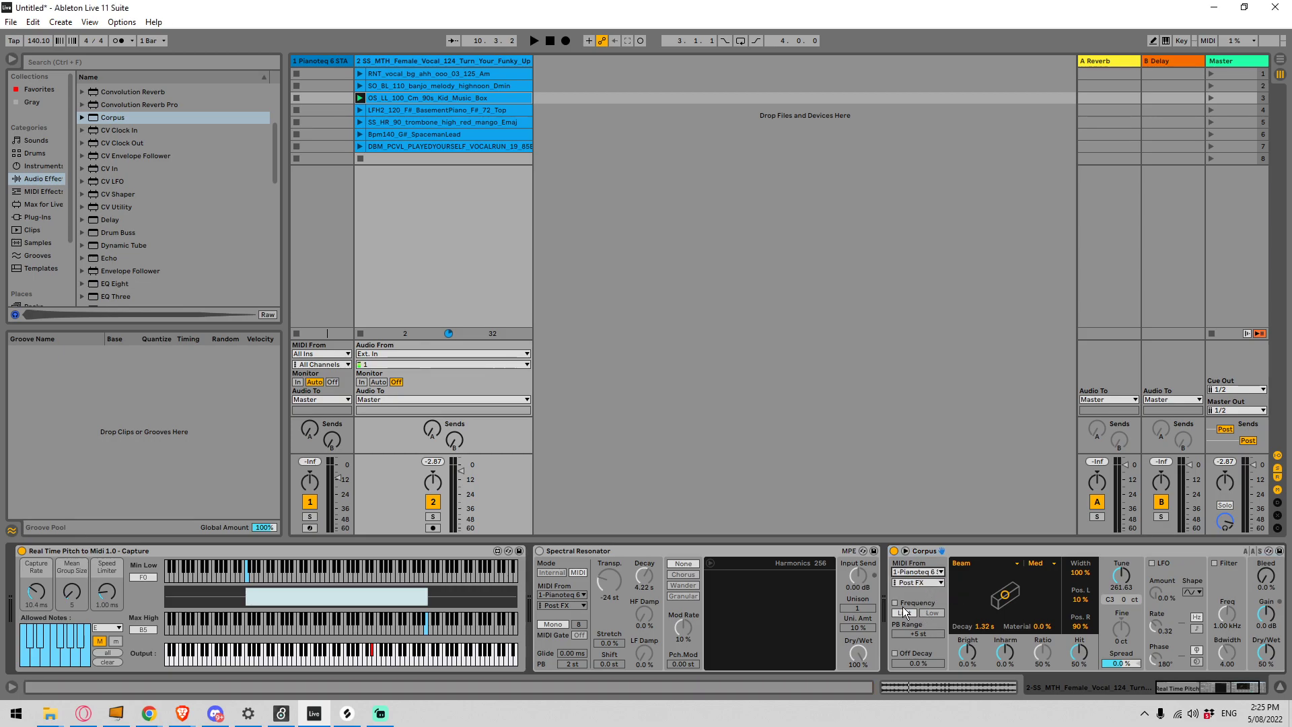
{"action": "left_click", "coordinate": [896, 603]}
{"action": "key", "text": "space"}
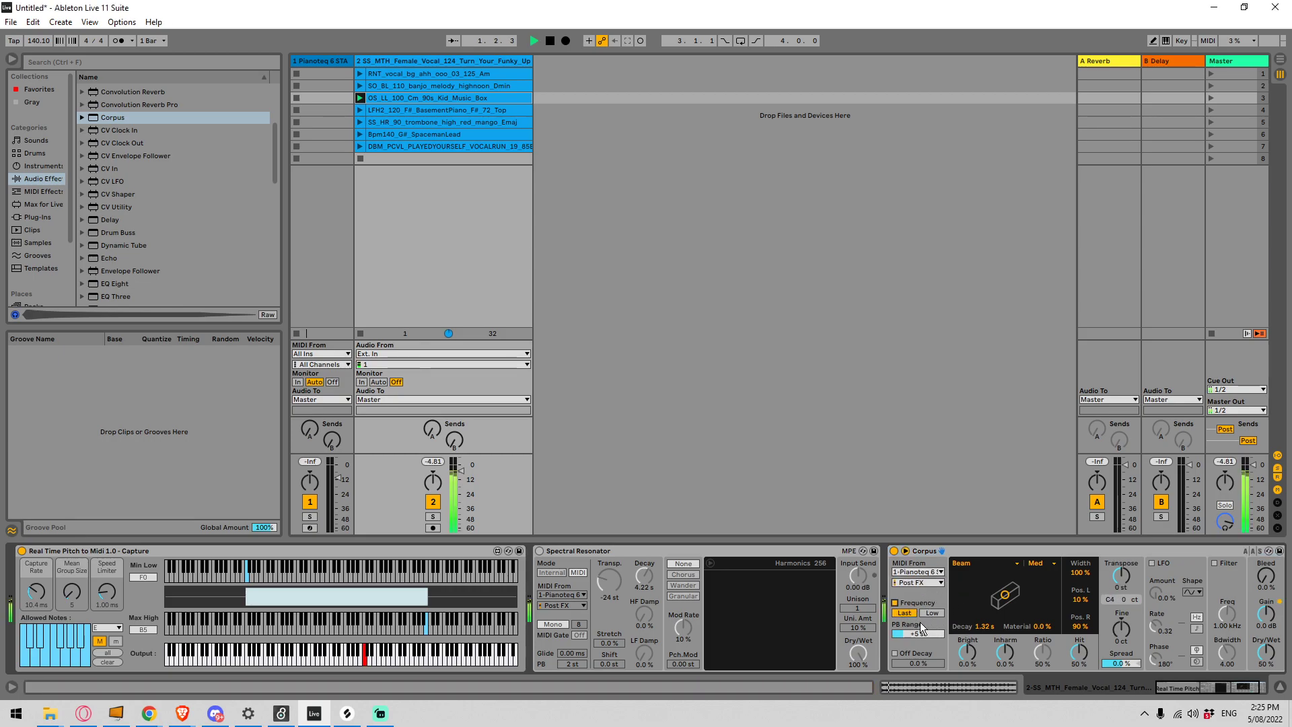
{"action": "left_click_drag", "start_coordinate": [984, 627], "coordinate": [984, 548]}
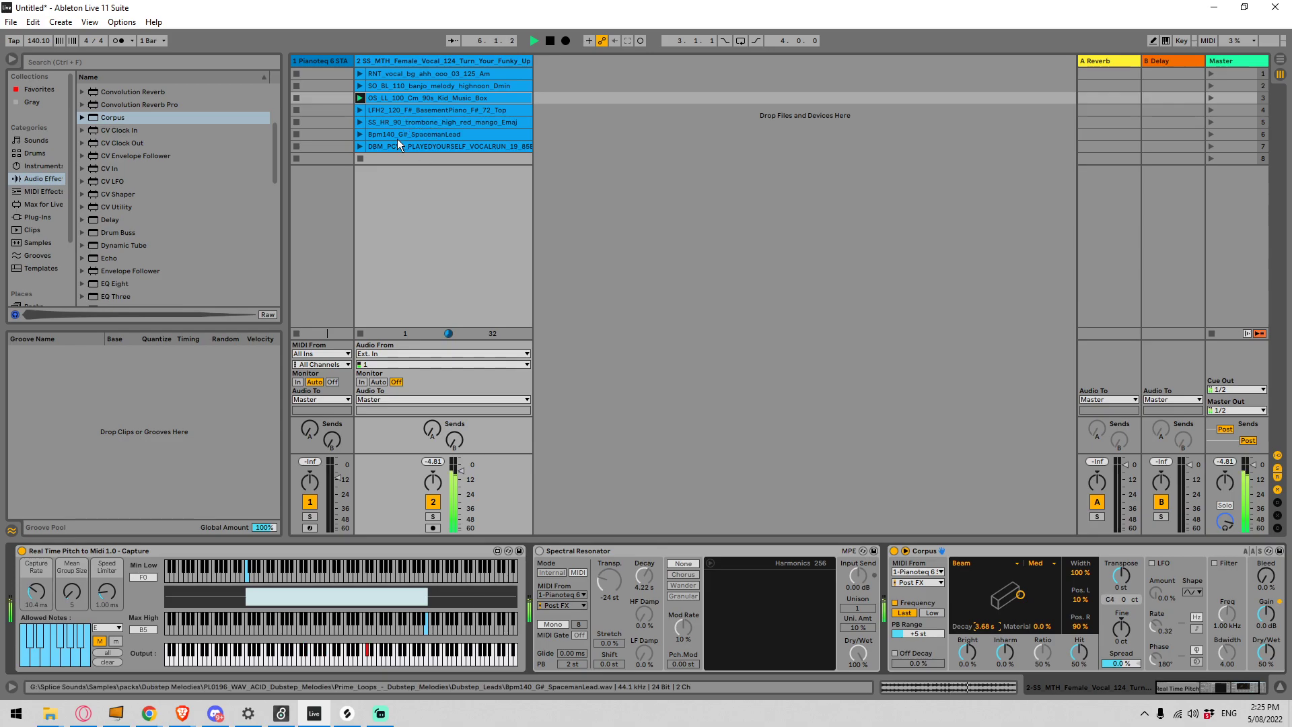
Step: Launch the trombone clip, try Corpus as Pipe, and lengthen its decay to 22.1 s
{"action": "key", "text": "space"}
{"action": "left_click", "coordinate": [359, 123]}
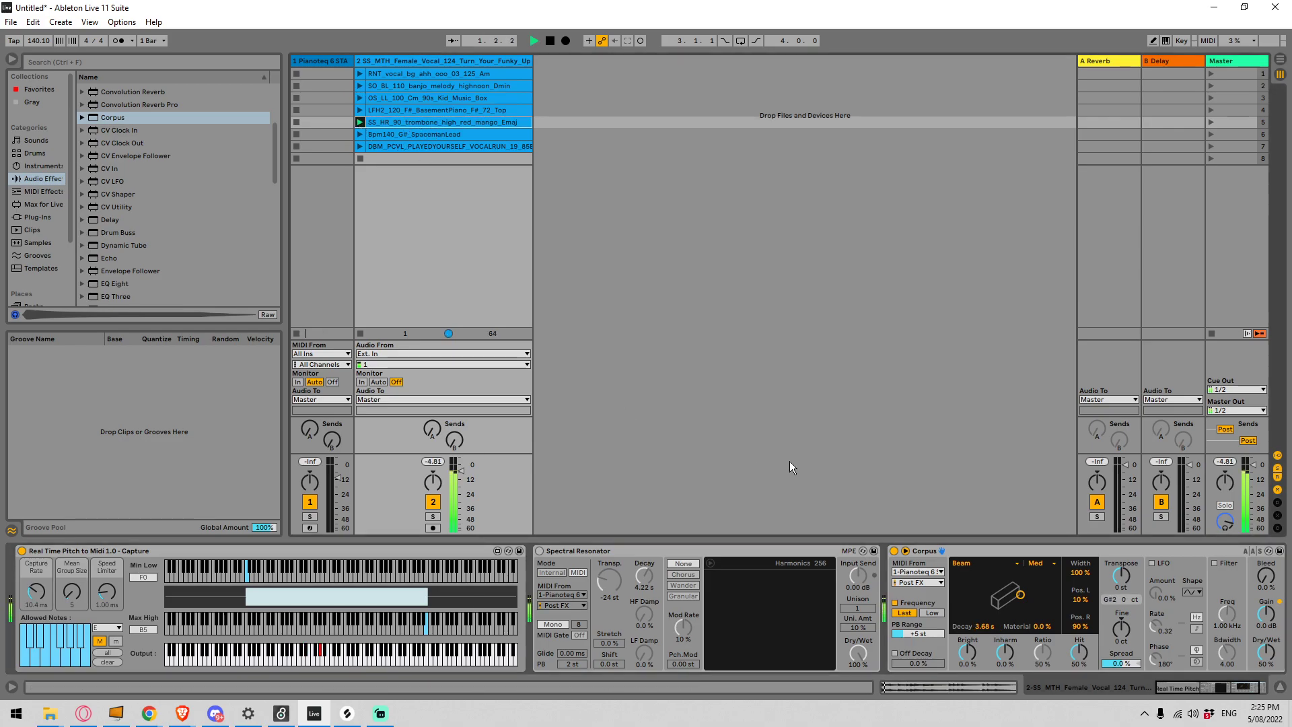
{"action": "left_click", "coordinate": [974, 565]}
{"action": "left_click", "coordinate": [967, 625]}
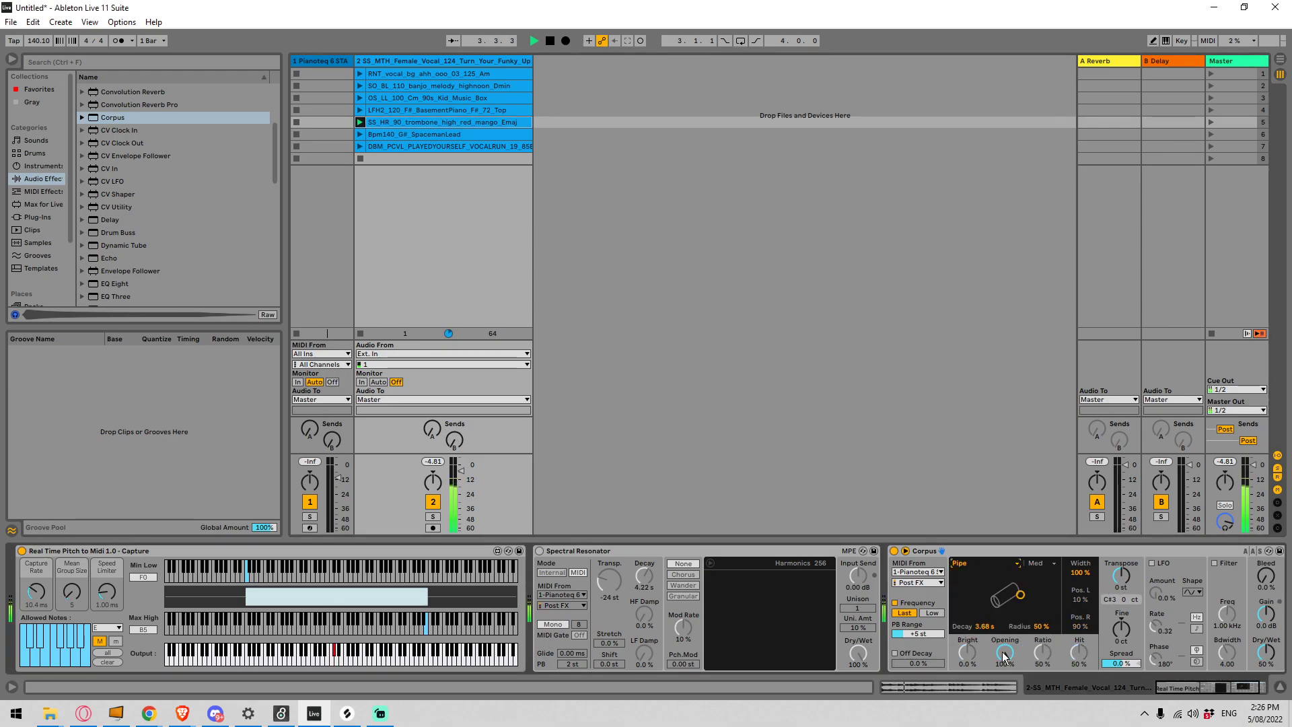
{"action": "left_click_drag", "start_coordinate": [976, 626], "coordinate": [976, 592]}
Step: Switch Corpus to the Tube resonator and transpose it down to -36 st
{"action": "left_click", "coordinate": [976, 569]}
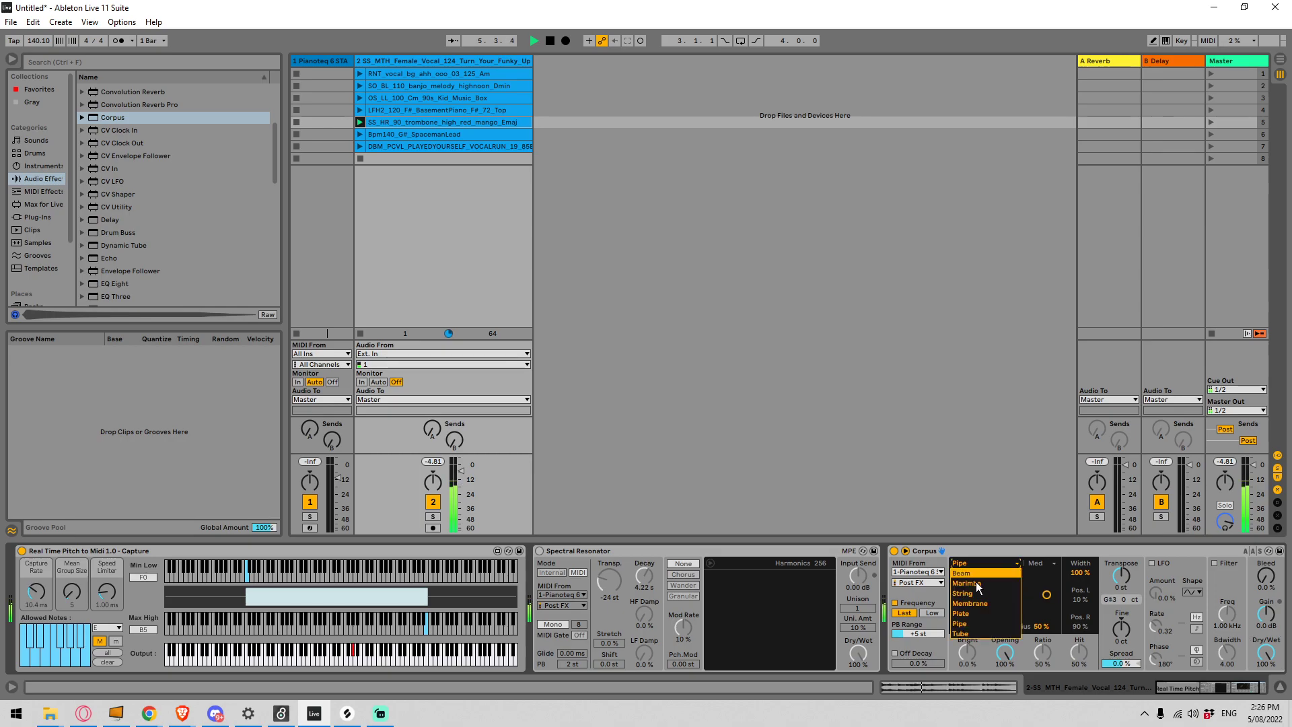
{"action": "left_click", "coordinate": [971, 635]}
{"action": "left_click_drag", "start_coordinate": [1121, 576], "coordinate": [1121, 618]}
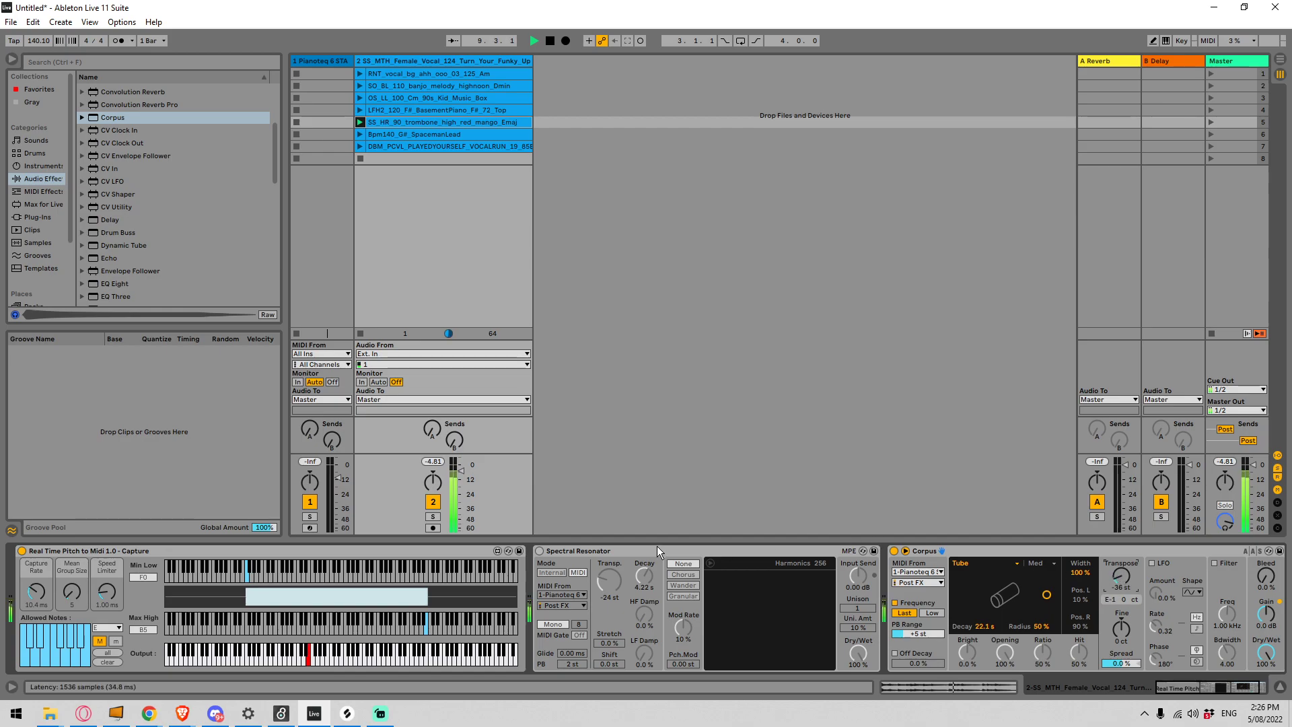
Step: Re-enable the Spectral Resonator at -12 st, 66% Dry/Wet, and launch the RNT vocal clip
{"action": "left_click", "coordinate": [540, 553]}
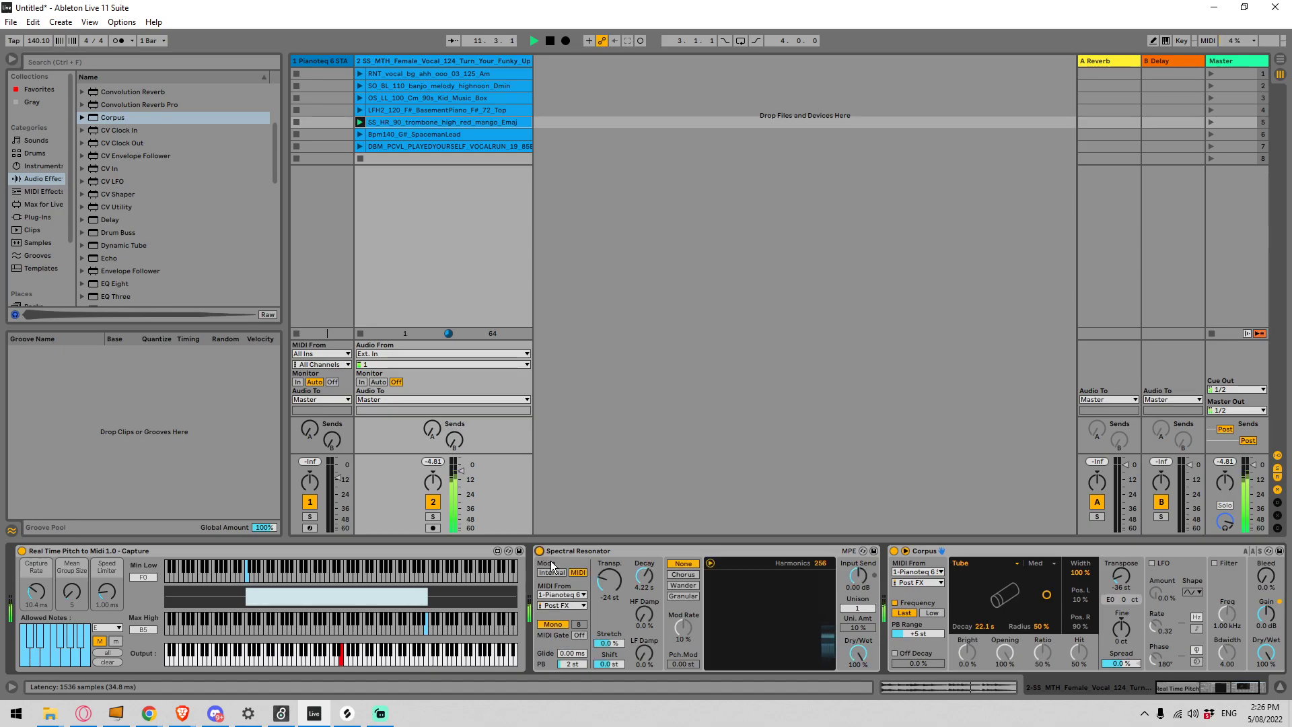
{"action": "double_click", "coordinate": [609, 588]}
{"action": "mouse_move", "coordinate": [609, 590]}
{"action": "left_mouse_down"}
{"action": "mouse_move", "coordinate": [609, 607]}
{"action": "mouse_move", "coordinate": [608, 585]}
{"action": "left_mouse_up"}
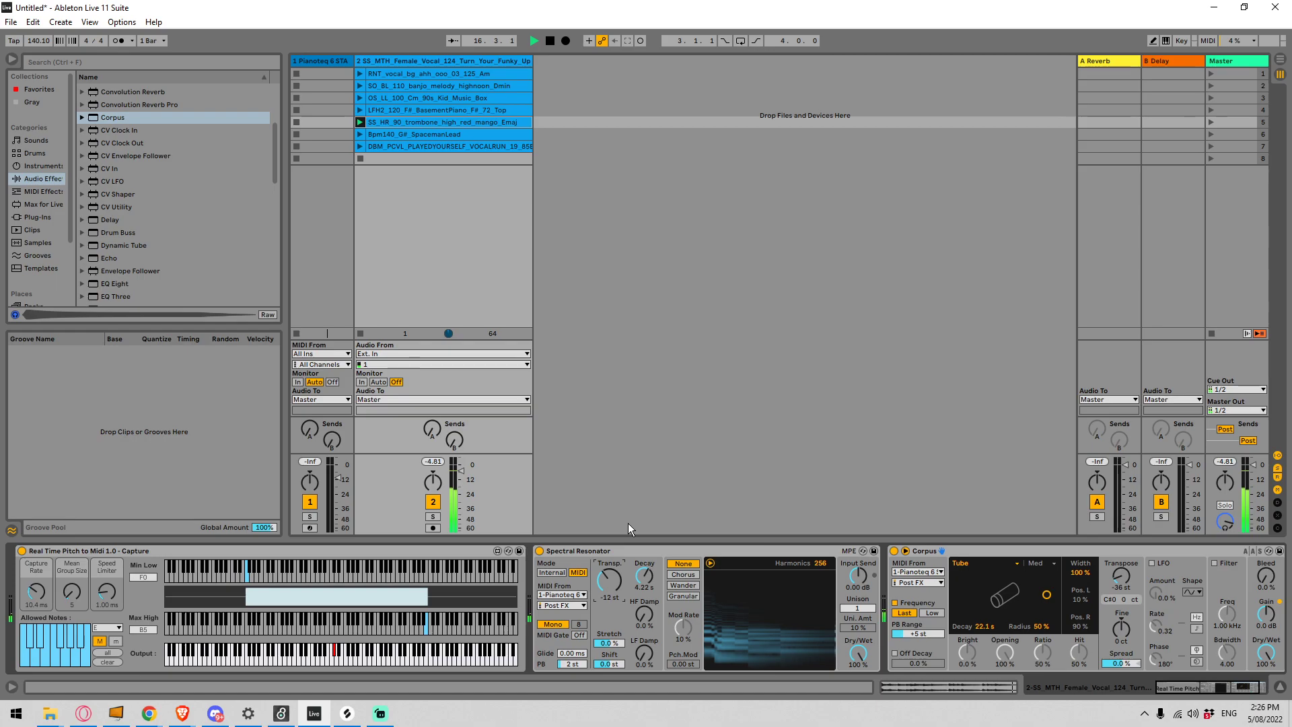
{"action": "left_click", "coordinate": [634, 481]}
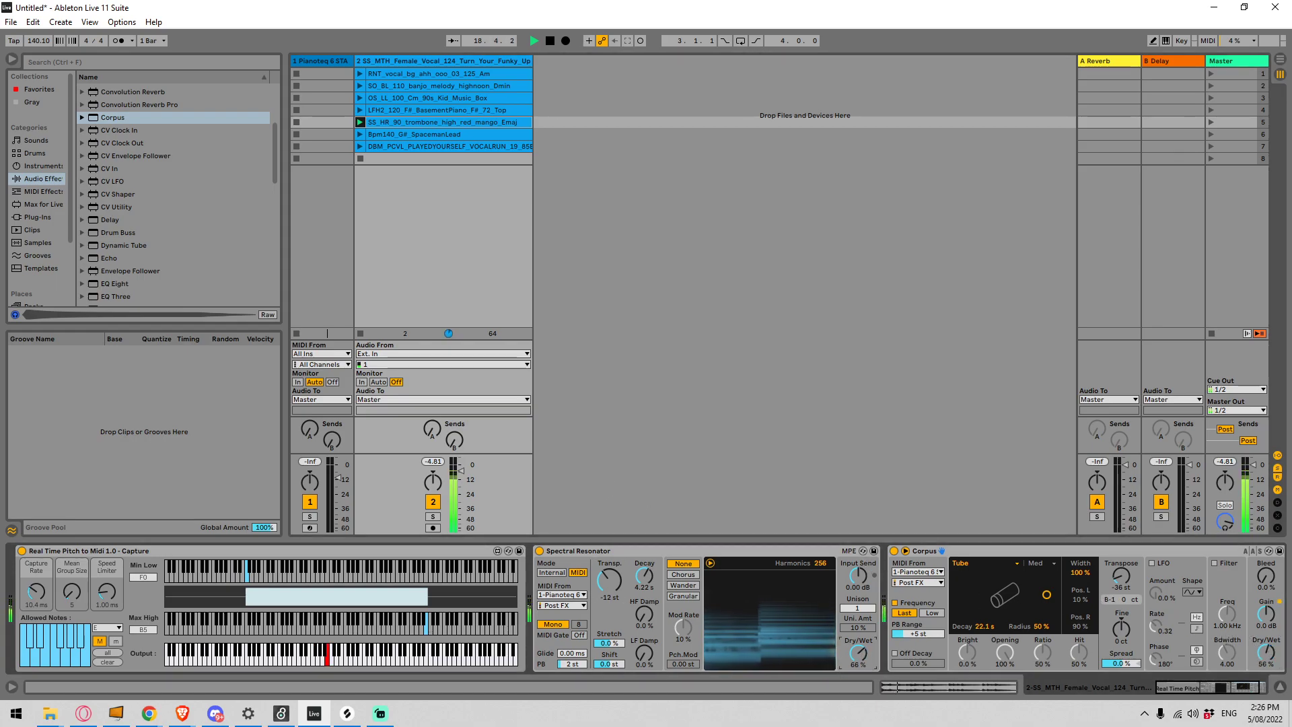
{"action": "left_click", "coordinate": [362, 73]}
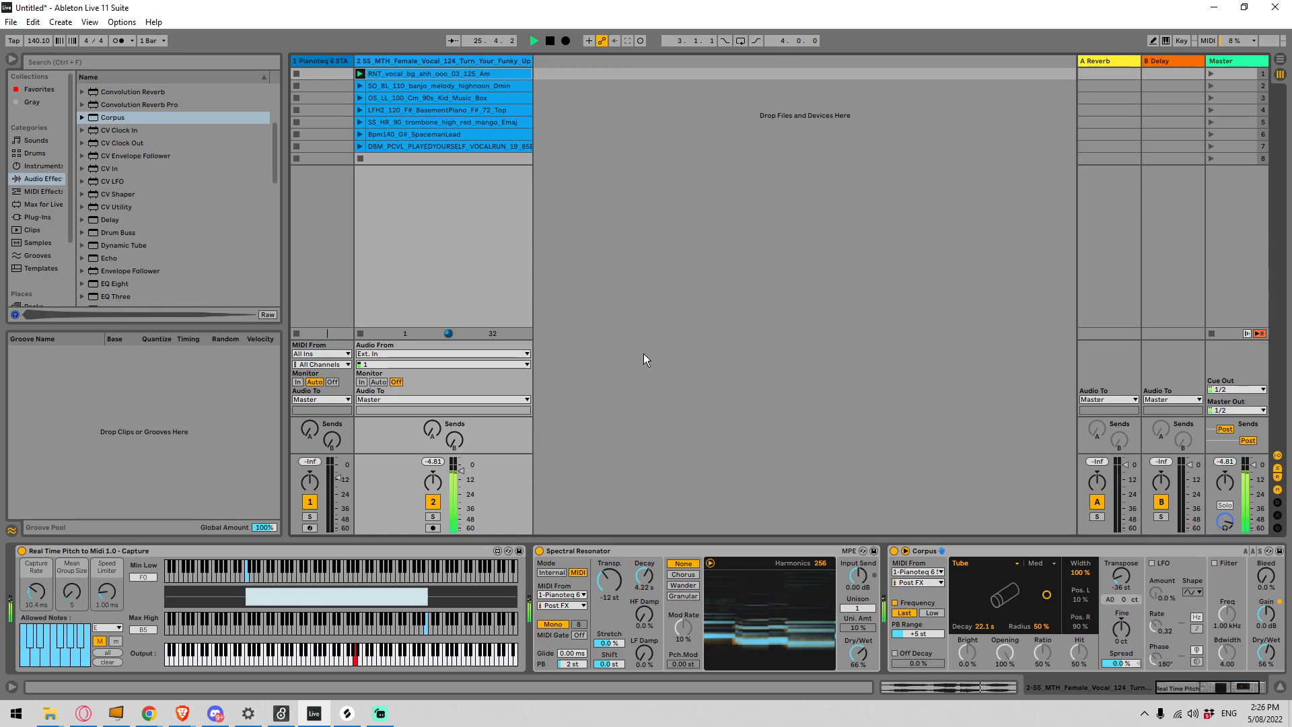
Step: Stop playback and review the Corpus, Spectral Resonator and Real Time Pitch to Midi devices
{"action": "key", "text": "space"}
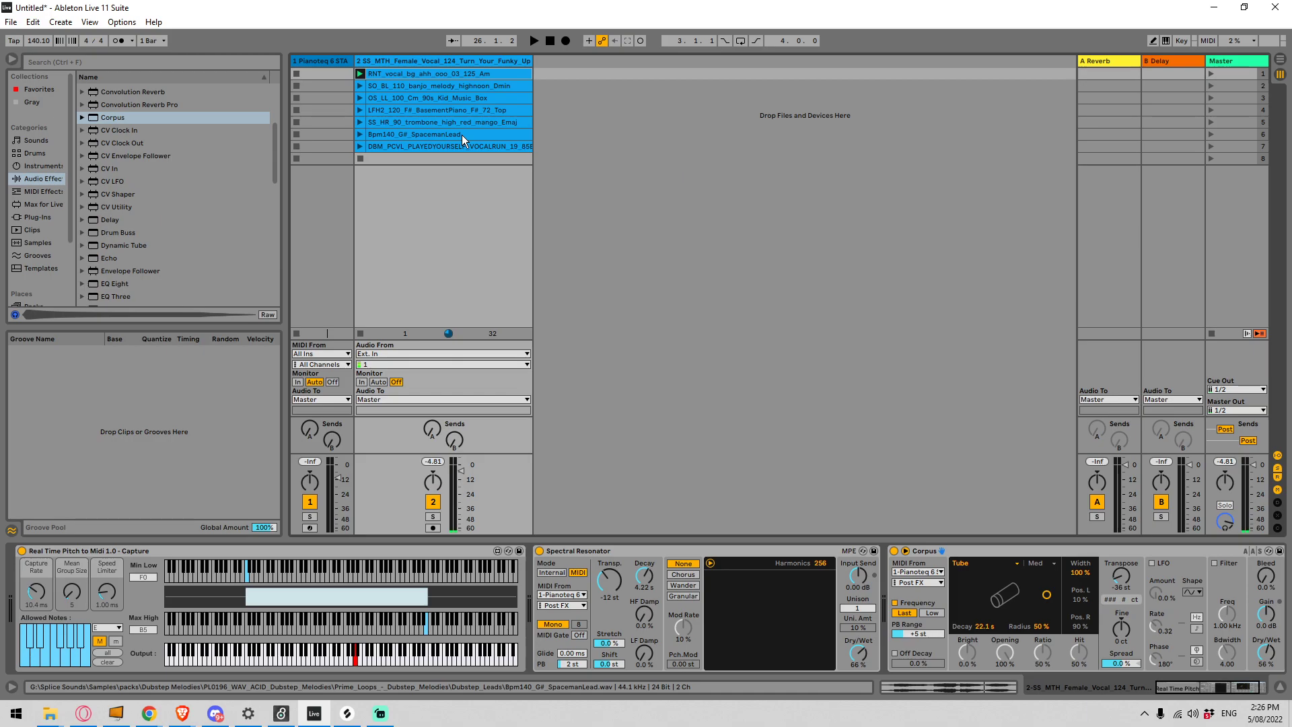
{"action": "left_click", "coordinate": [942, 553]}
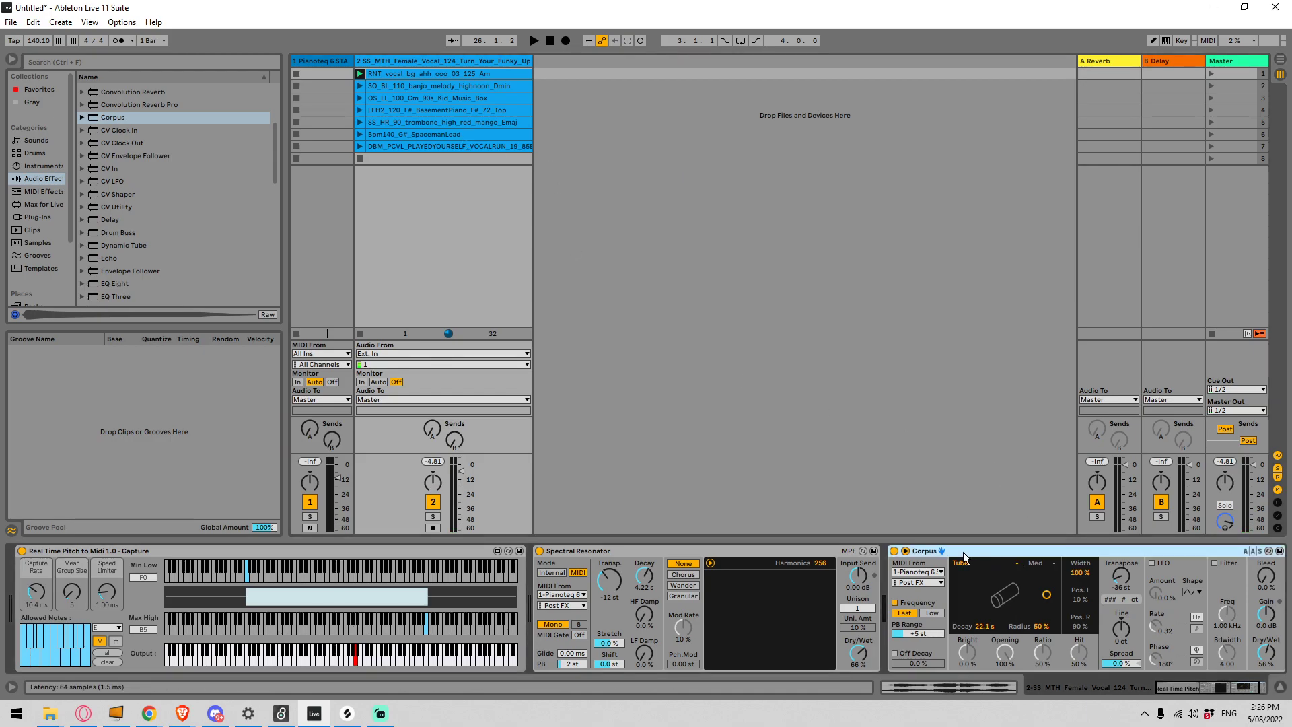
{"action": "left_click", "coordinate": [740, 549]}
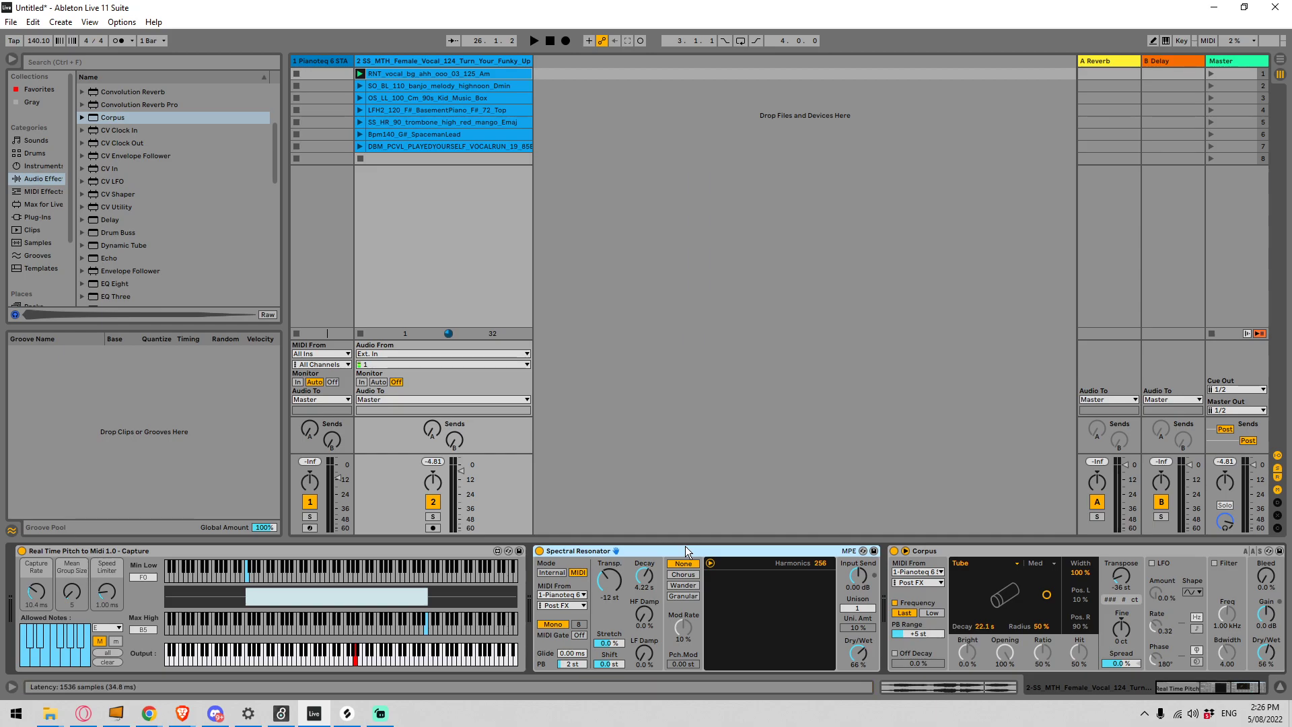
{"action": "left_click", "coordinate": [968, 555]}
{"action": "left_click", "coordinate": [790, 552]}
{"action": "left_click", "coordinate": [928, 551]}
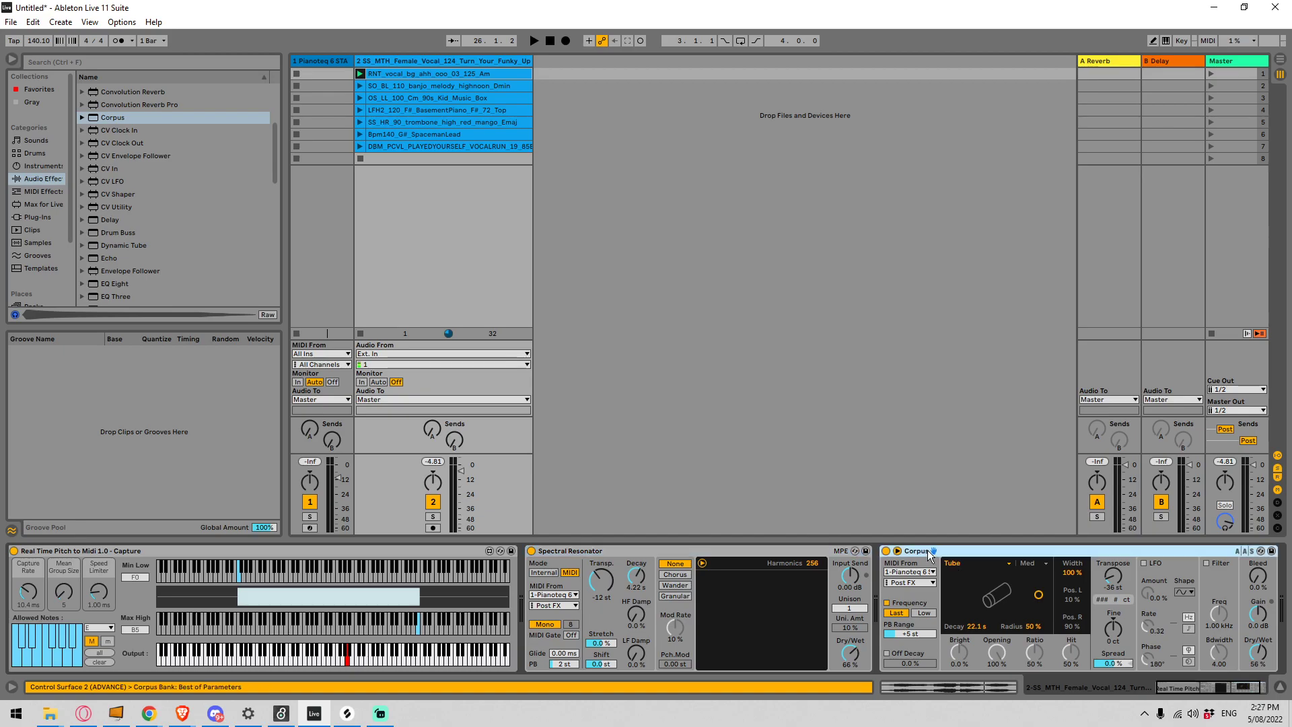
{"action": "left_click", "coordinate": [644, 552]}
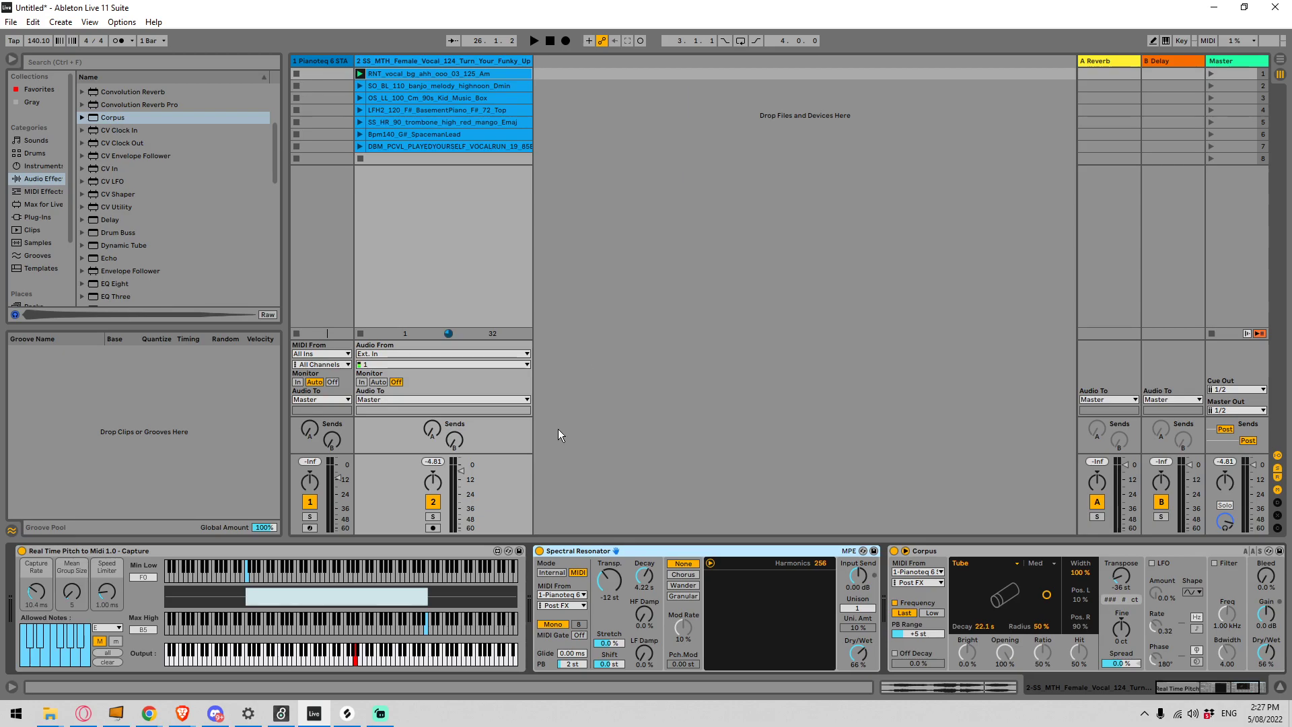
{"action": "left_click", "coordinate": [446, 555]}
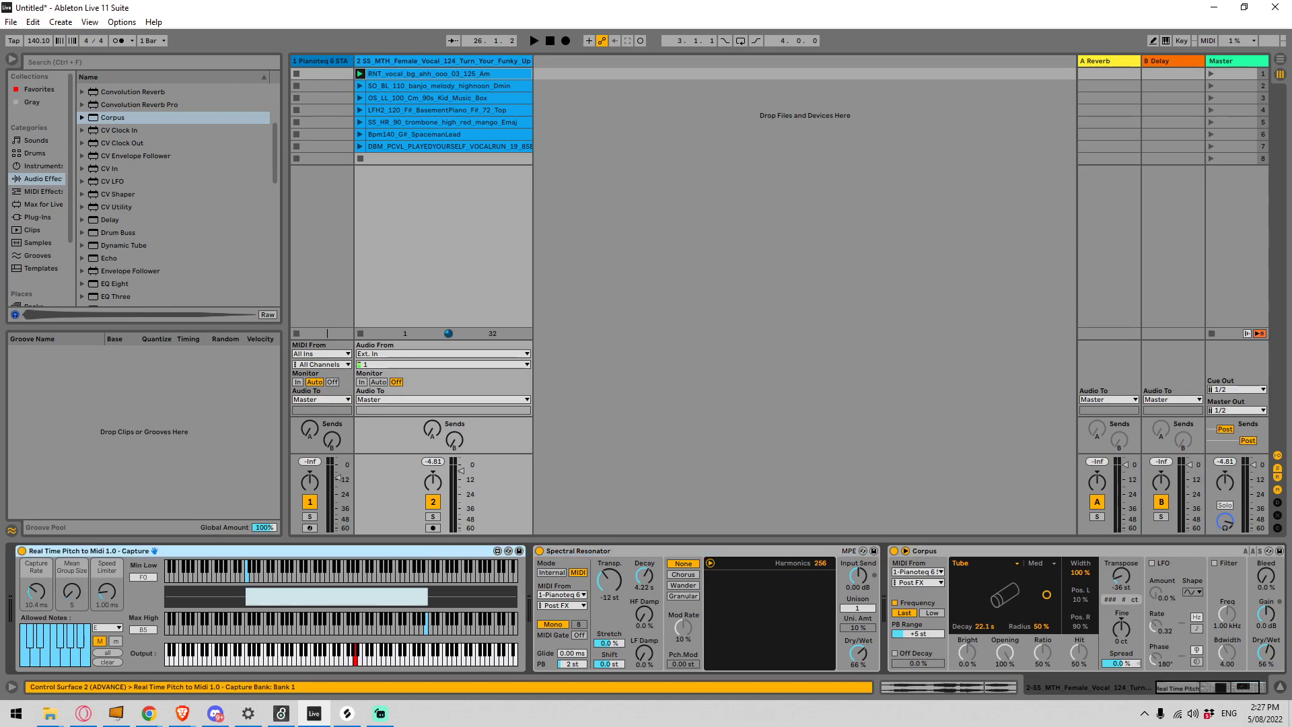